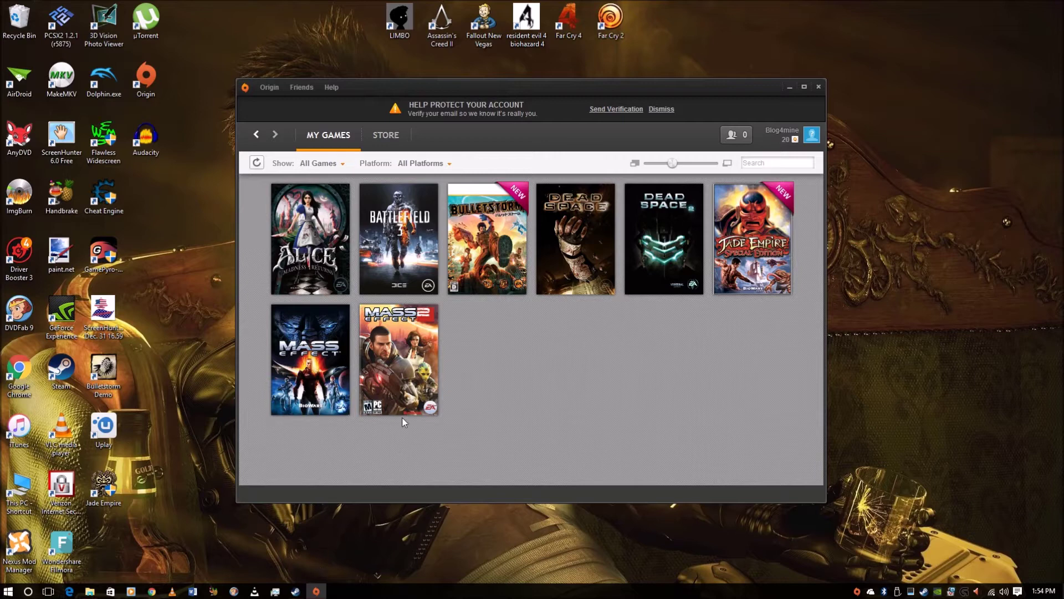
Step: Open the Bulletstorm tile's details card in My Games, showing last played January 8, 2015
click(493, 248)
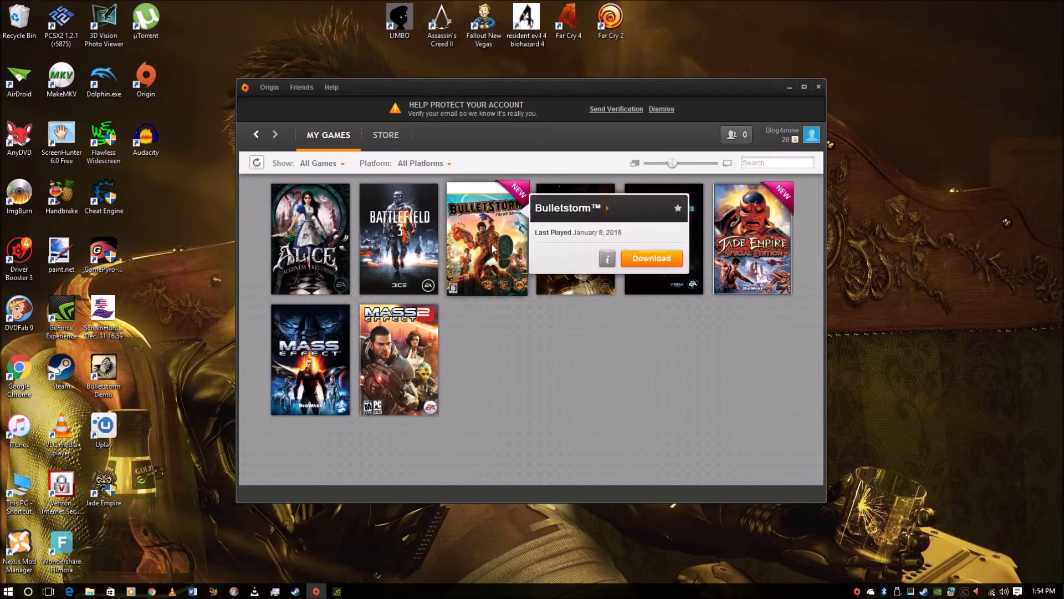
click(454, 369)
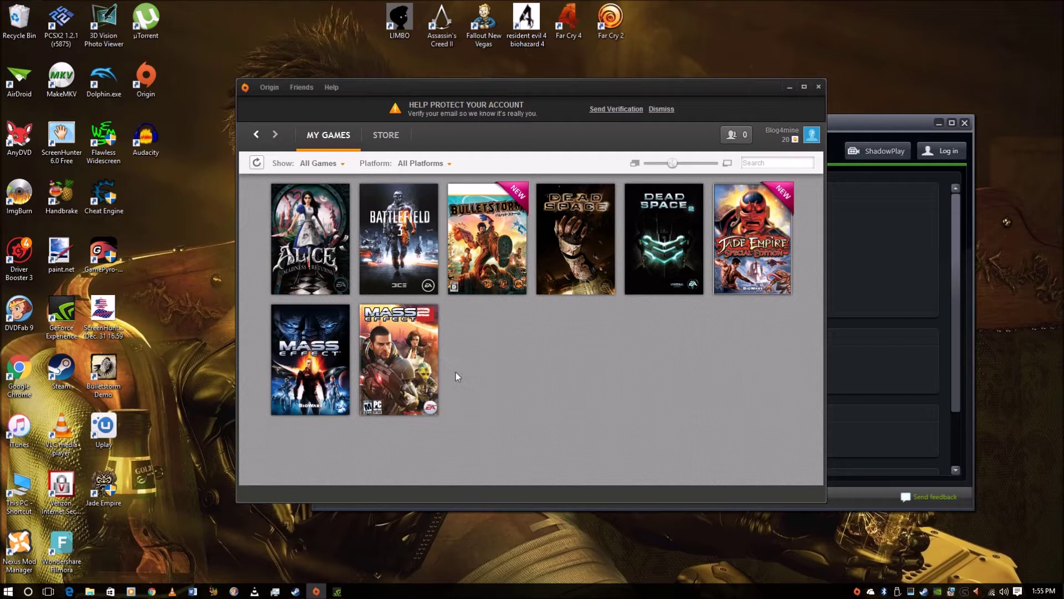
click(473, 270)
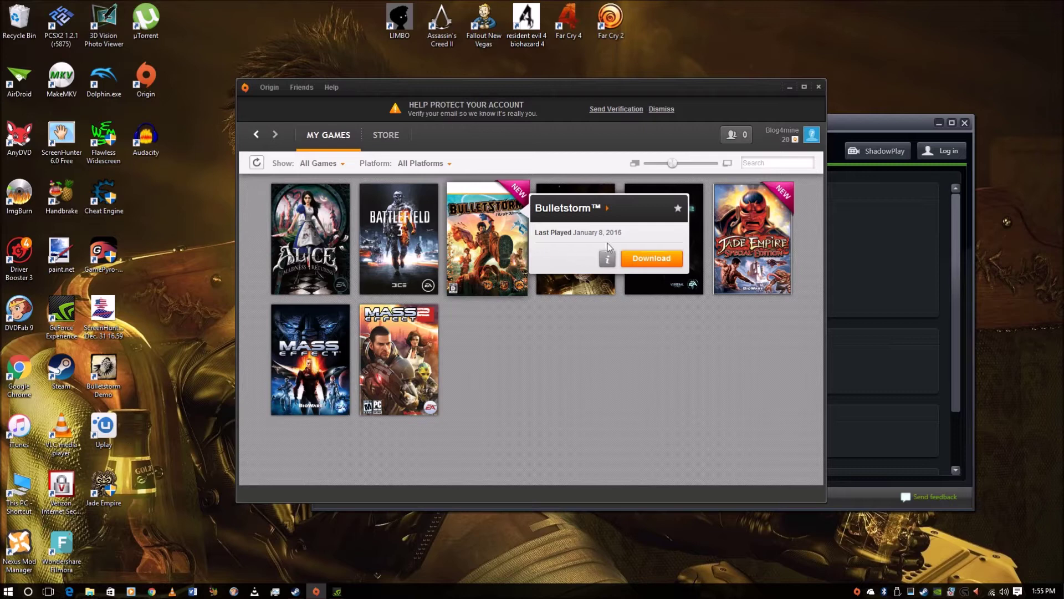
Step: Download Bulletstorm (6.74 GB) to Drive D, accepting all four license agreements including DirectX
click(644, 259)
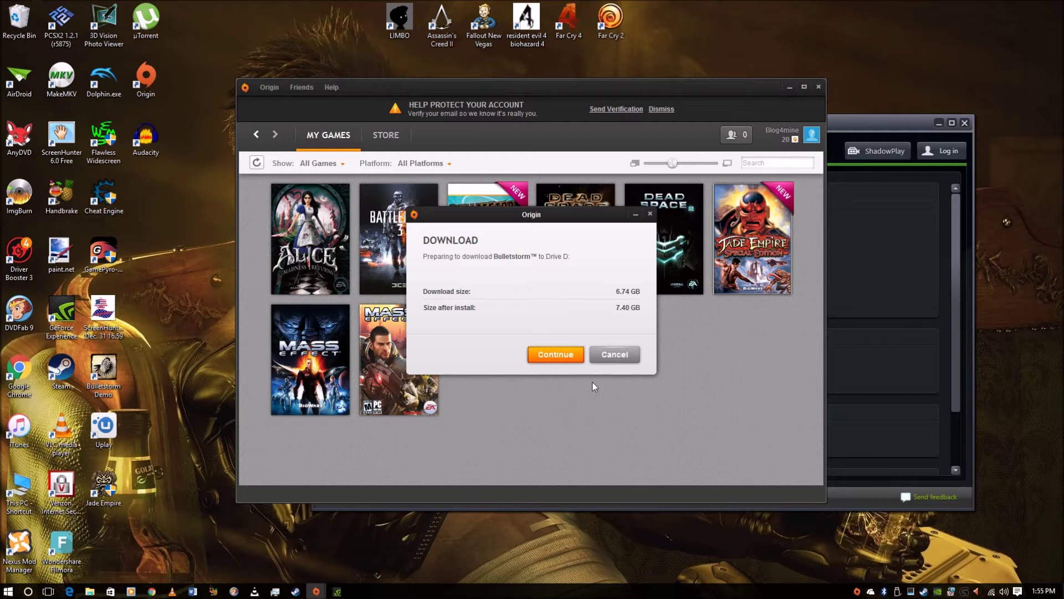
click(567, 356)
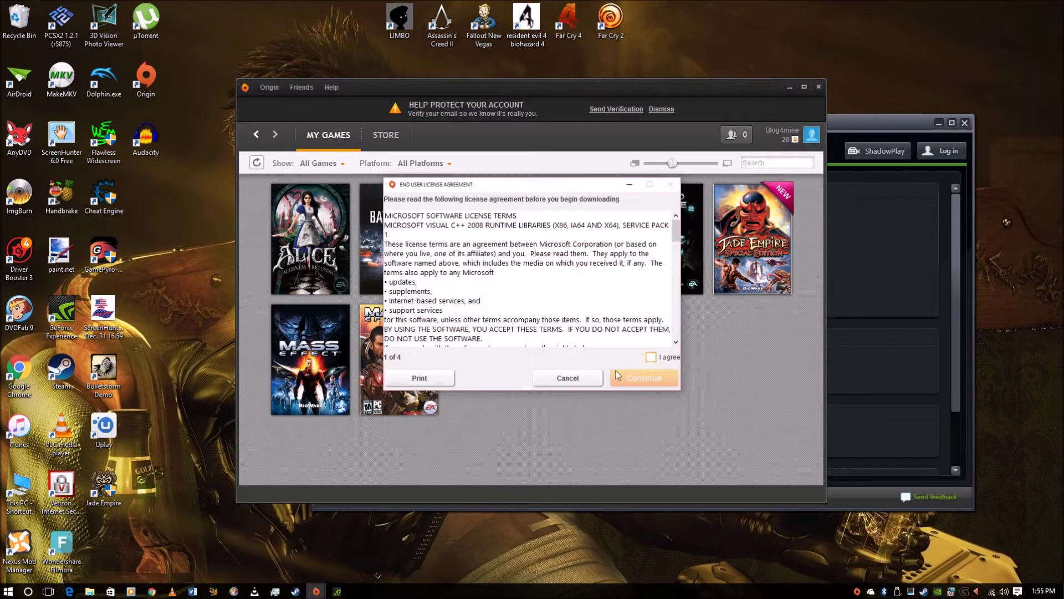
click(667, 357)
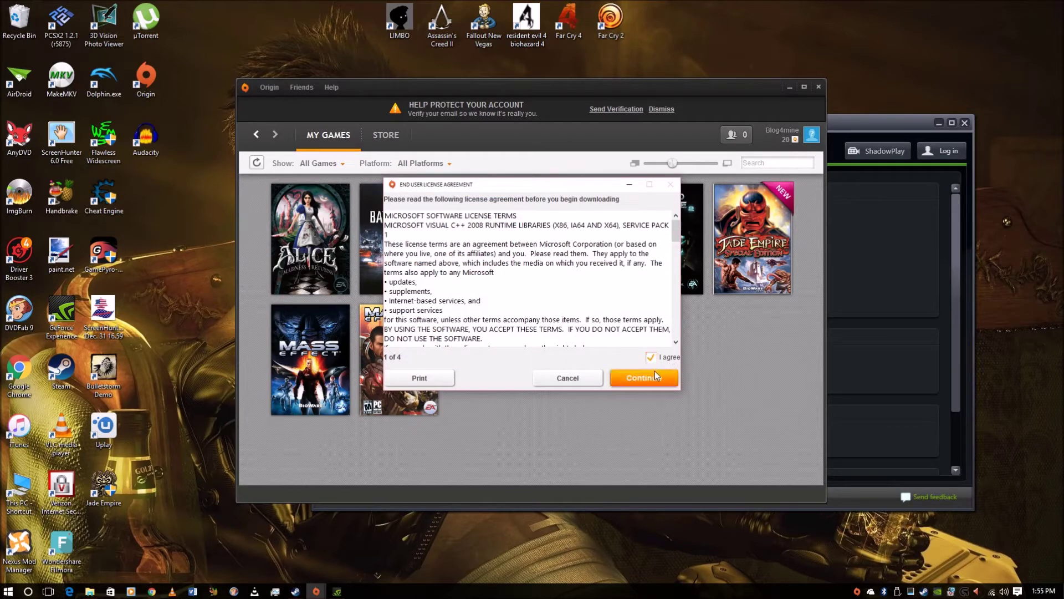
click(656, 376)
click(653, 358)
click(654, 380)
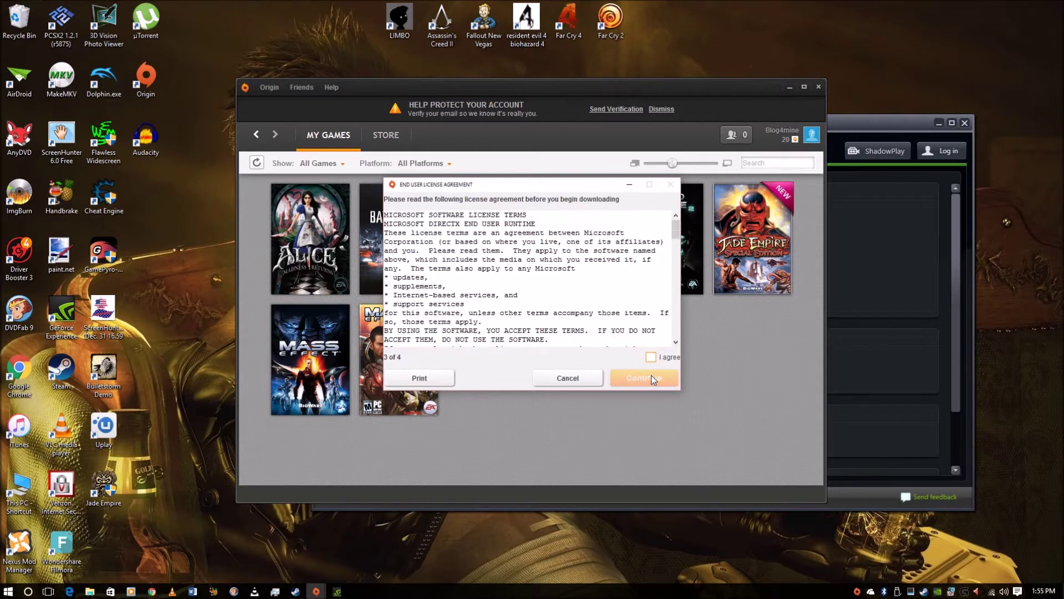
click(659, 358)
click(654, 377)
click(659, 356)
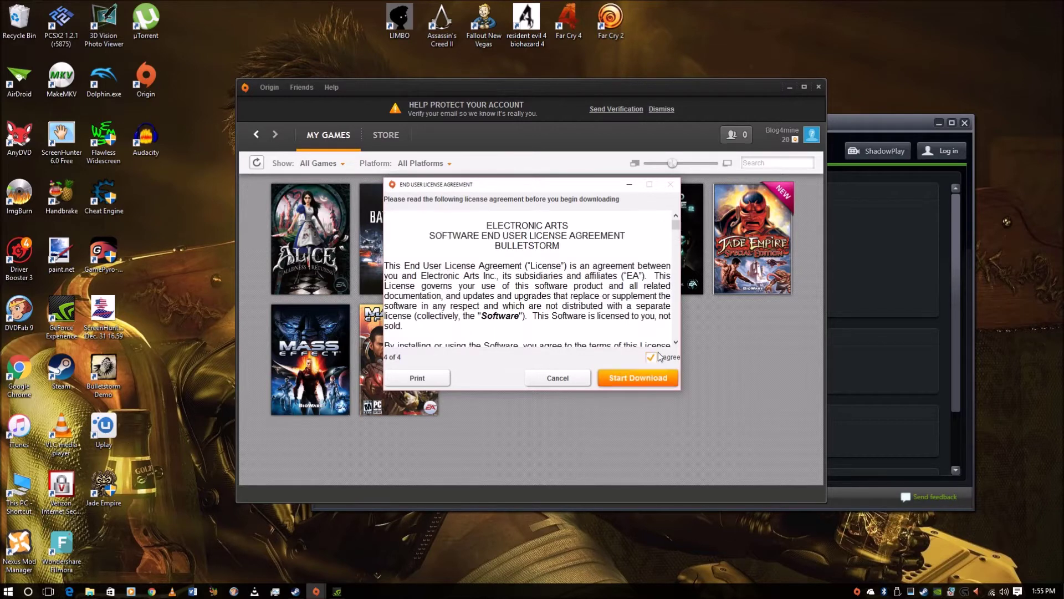
click(649, 381)
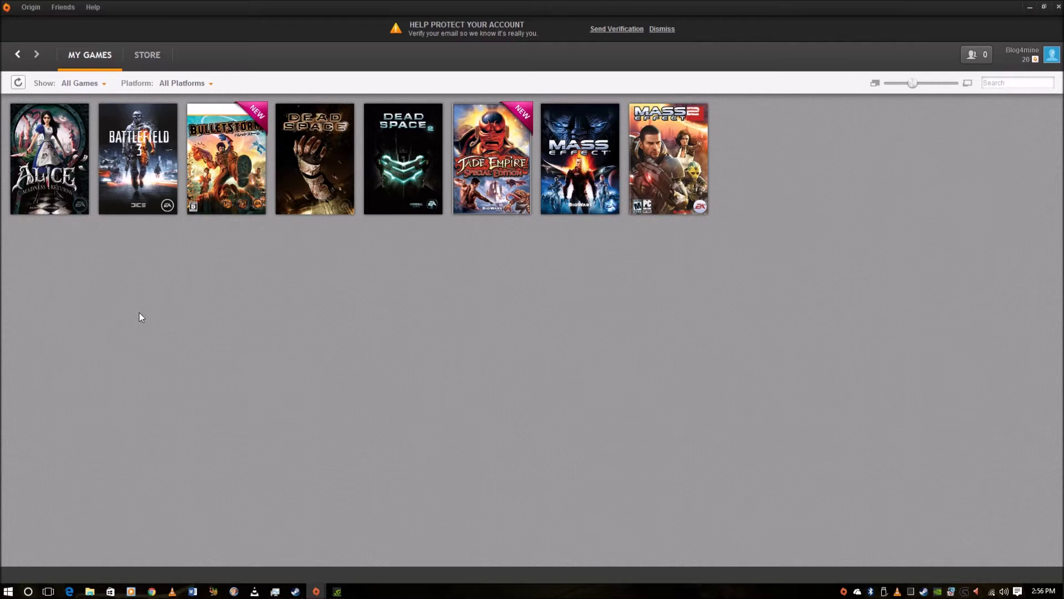
click(222, 184)
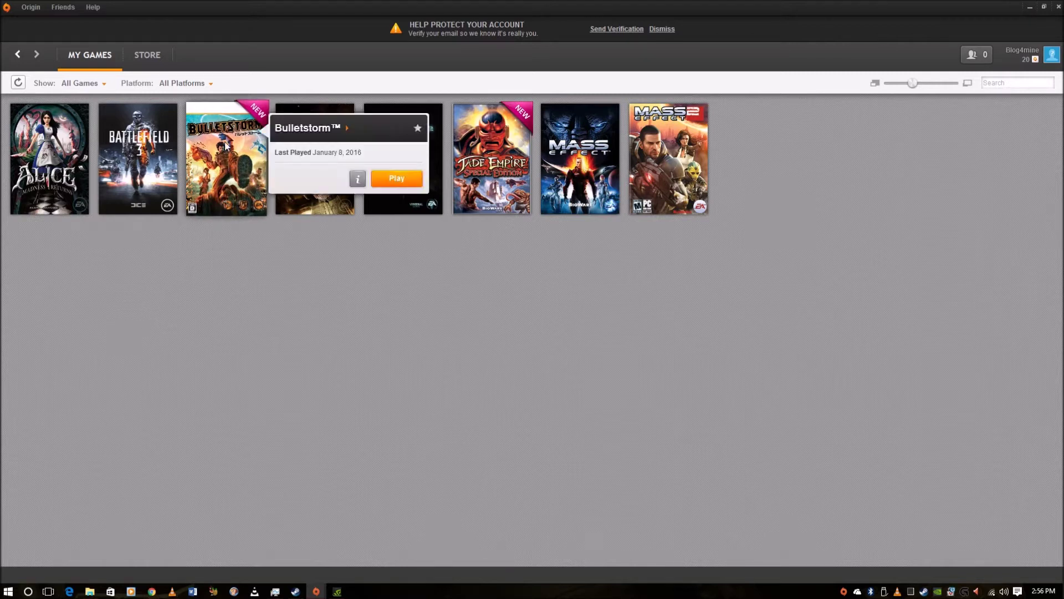
click(211, 293)
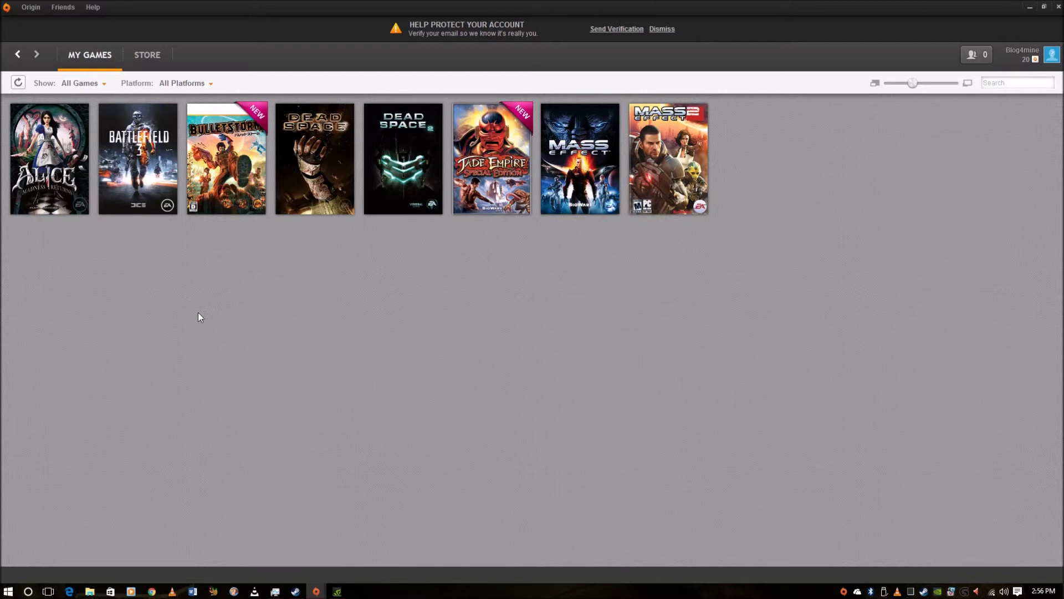
click(228, 146)
click(395, 176)
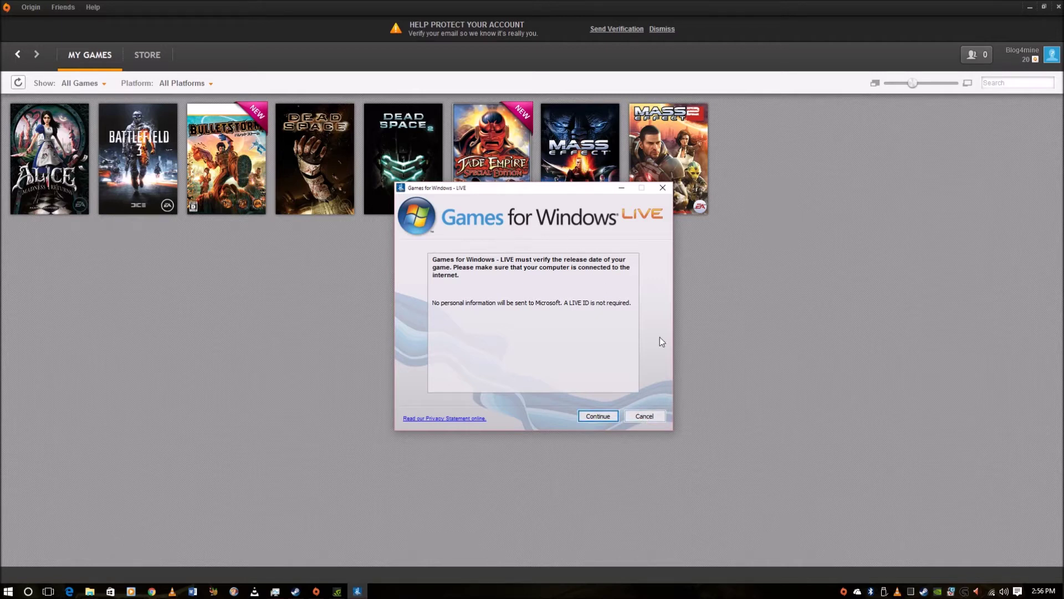
click(654, 416)
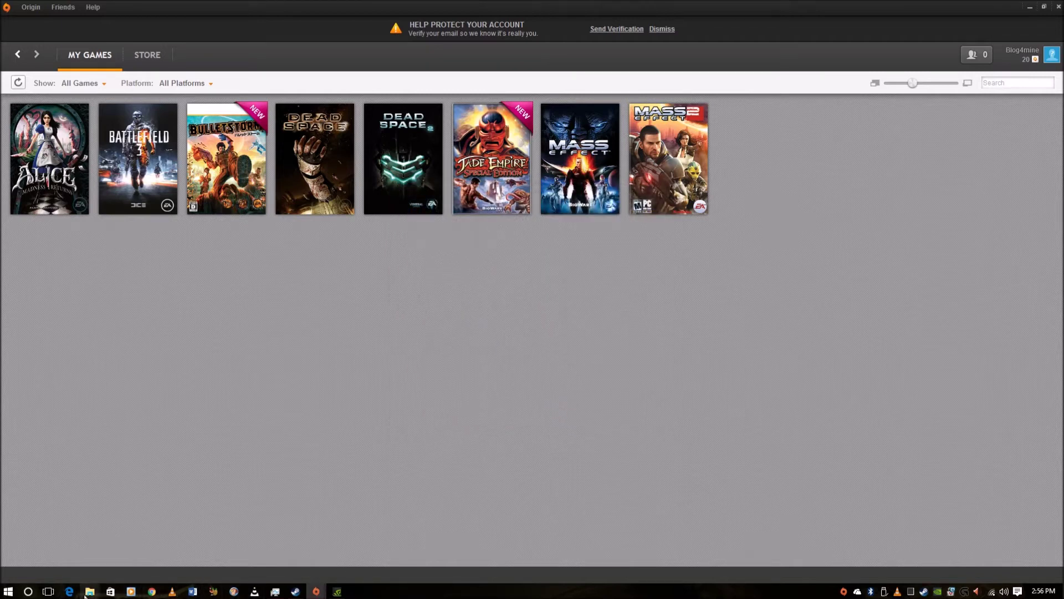
Step: Bring the Explorer window forward, go to Bulletstorm\Binaries\Win32 and select ShippingPC-StormGame.exe.zdp
mouse_move(90, 590)
click(47, 533)
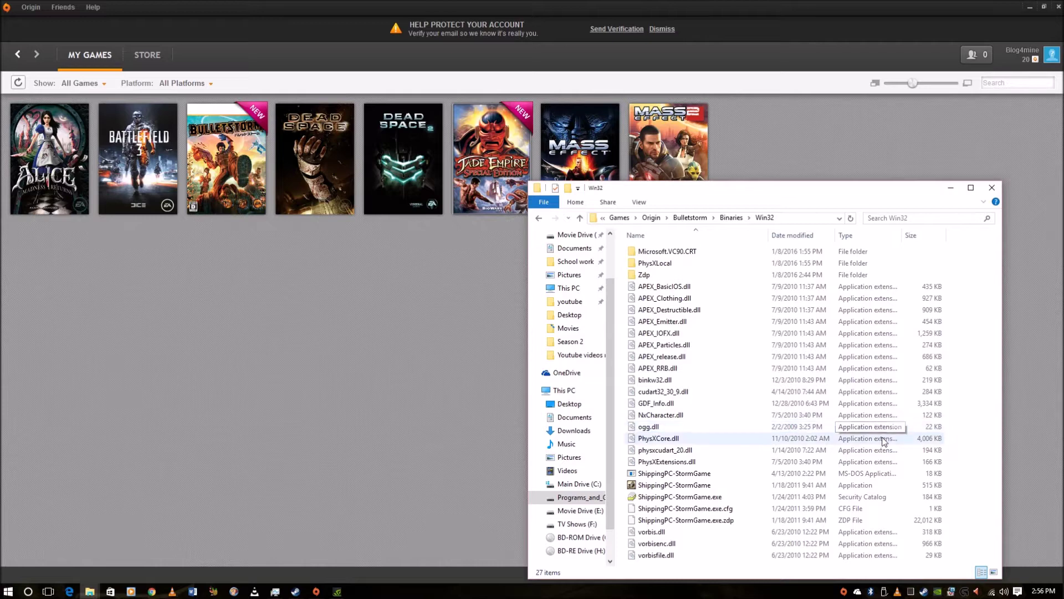
click(679, 218)
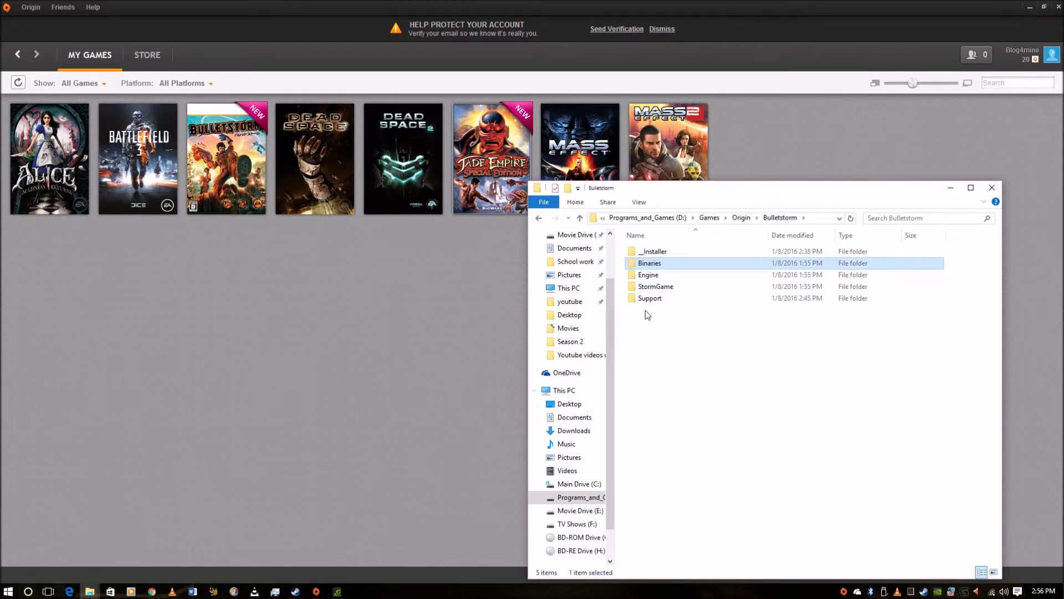
double_click(662, 263)
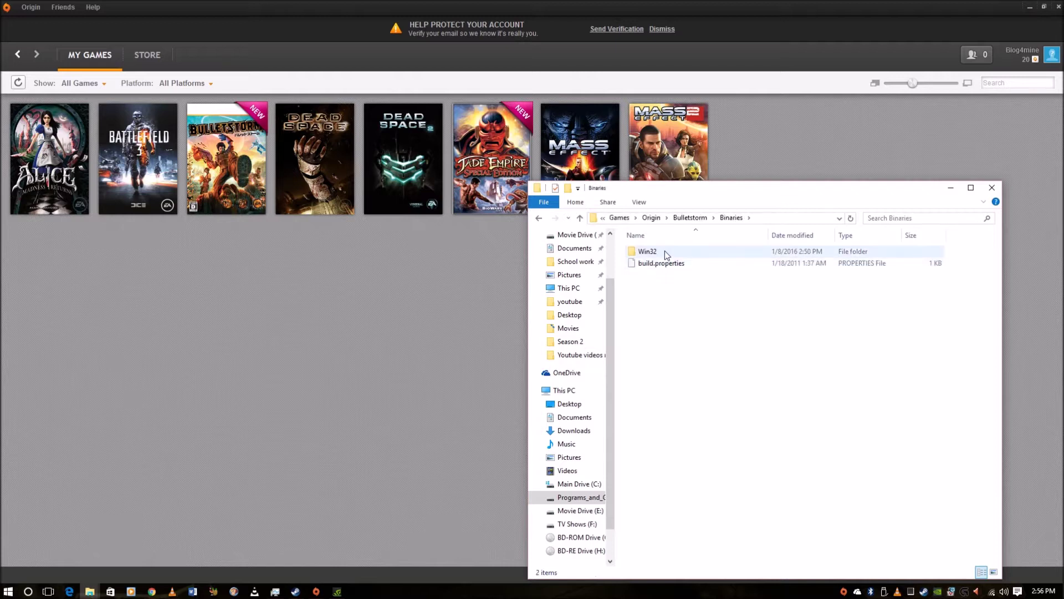
double_click(664, 251)
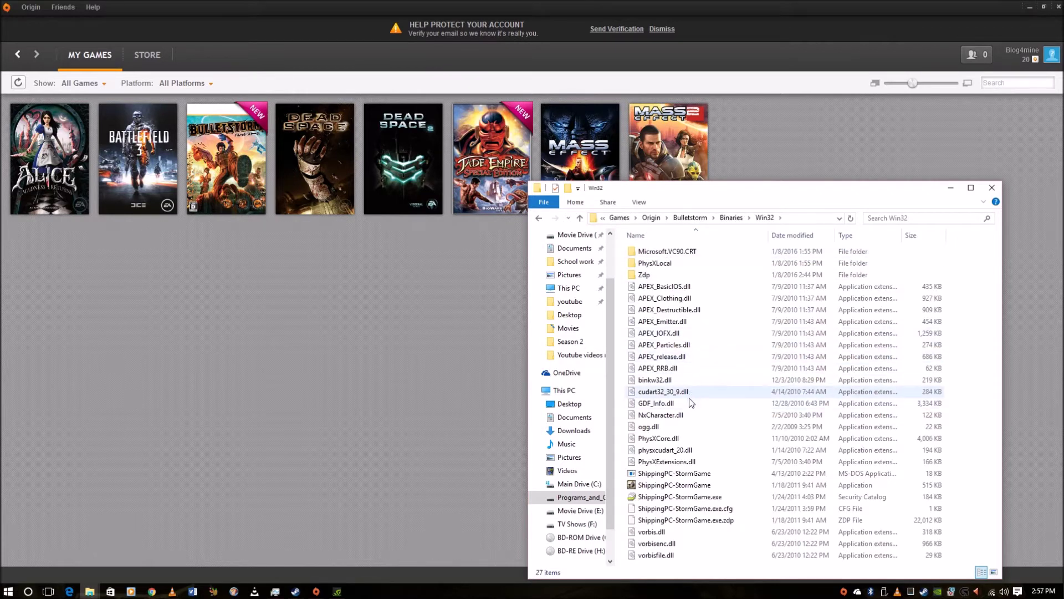
click(681, 523)
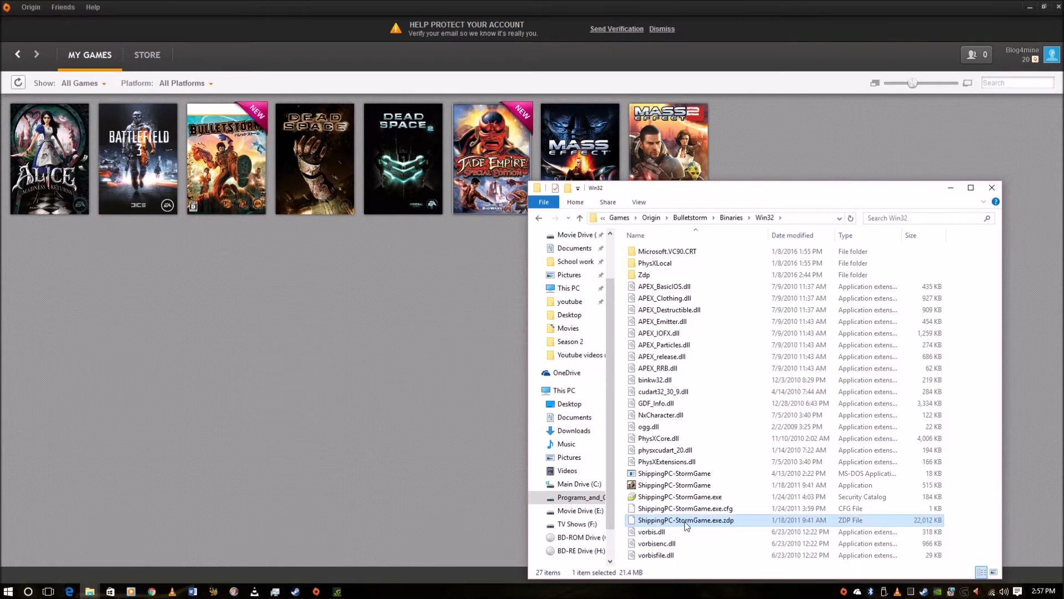
right_click(730, 527)
Step: Delete ShippingPC-StormGame.exe.zdp and the Zdp folder's ZdpConfig file, then return to the MediaFire page
click(746, 491)
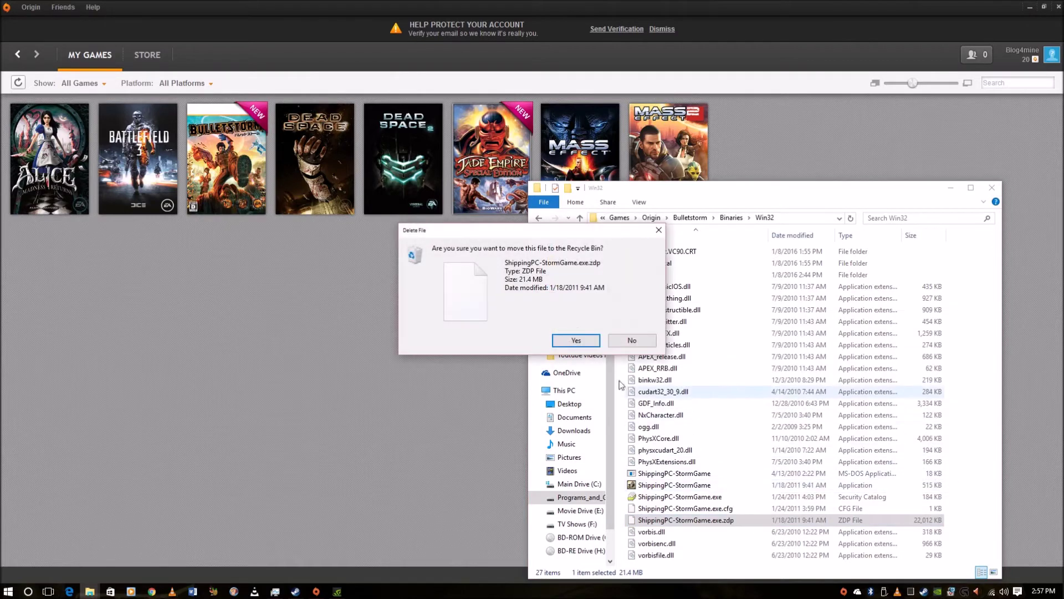
click(576, 341)
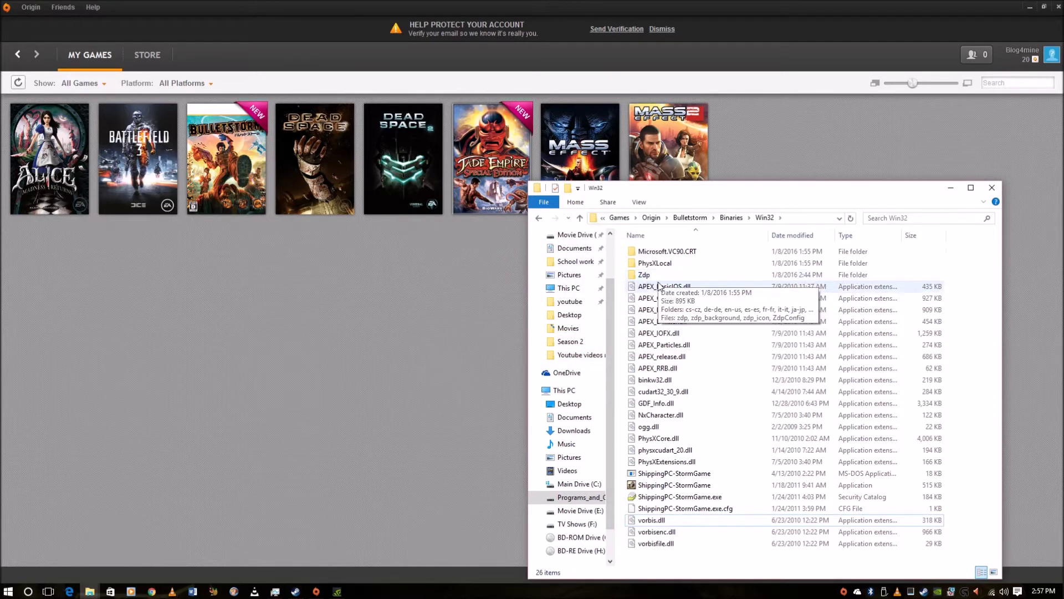
click(660, 276)
double_click(659, 276)
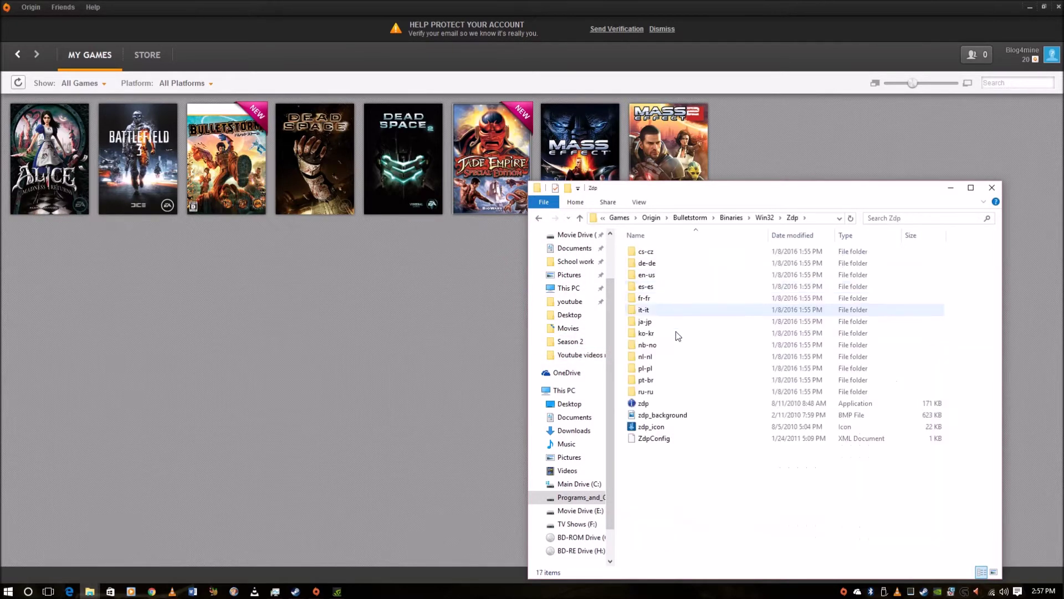
click(675, 437)
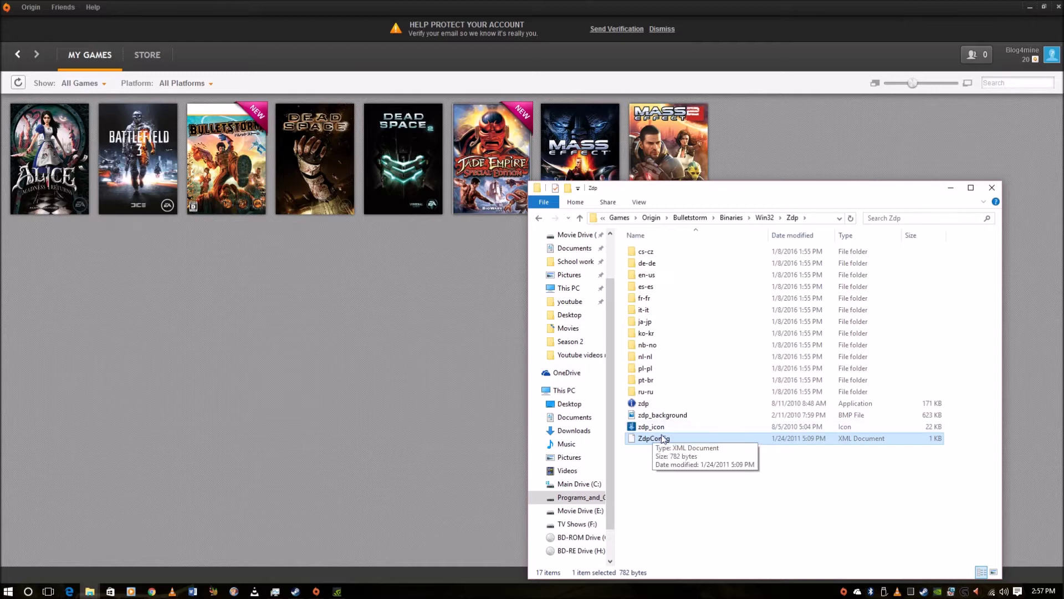
right_click(660, 437)
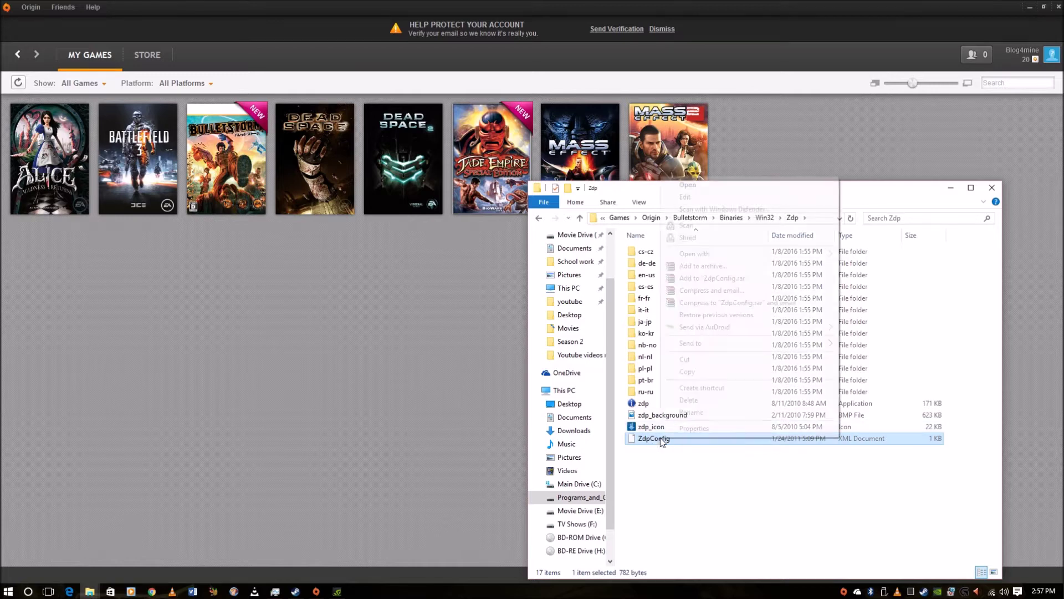
click(673, 404)
click(573, 340)
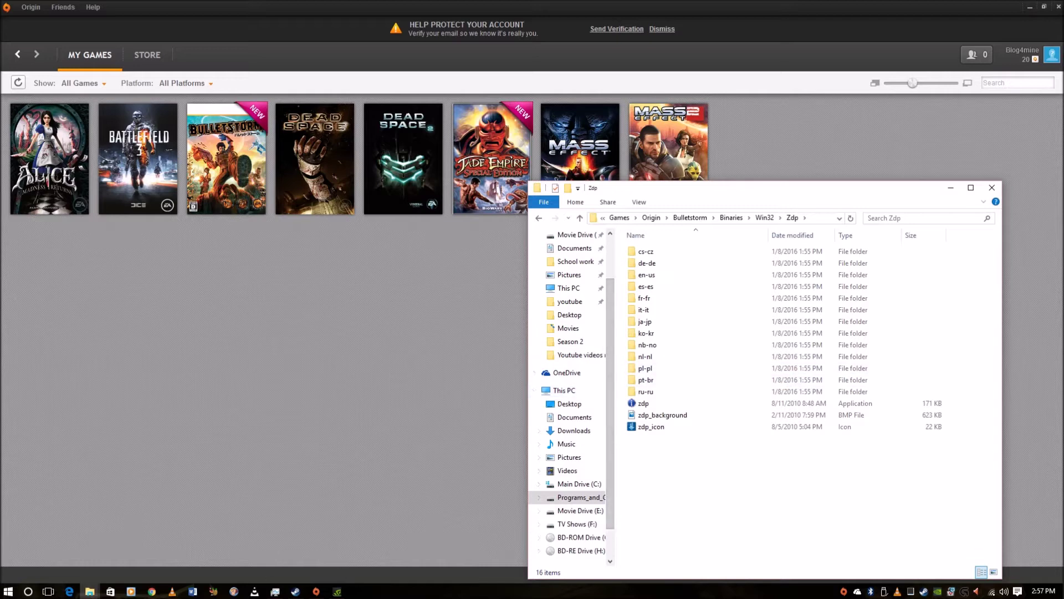
click(151, 591)
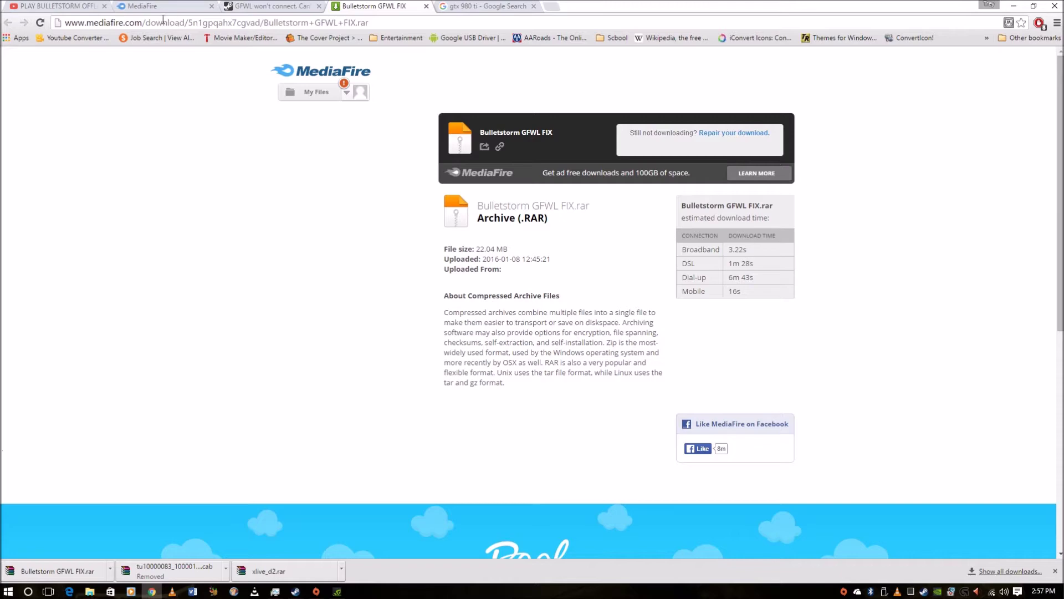
mouse_move(89, 591)
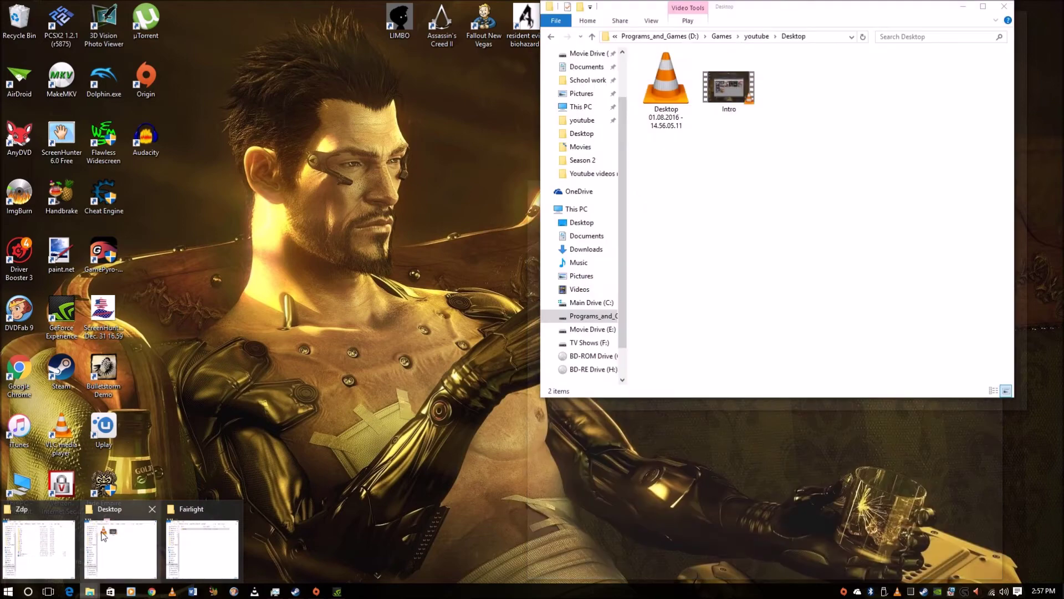
Step: In the Desktop Explorer window, open Downloads\Bulletstorm GFWL FIX\Bulletstorm GFWL FIX
click(154, 531)
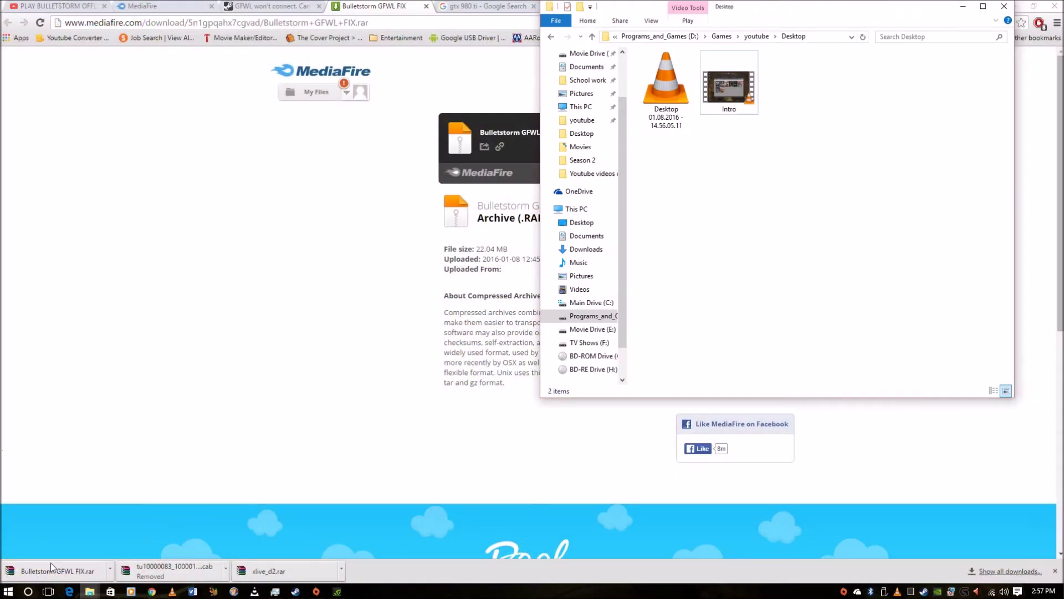
click(30, 566)
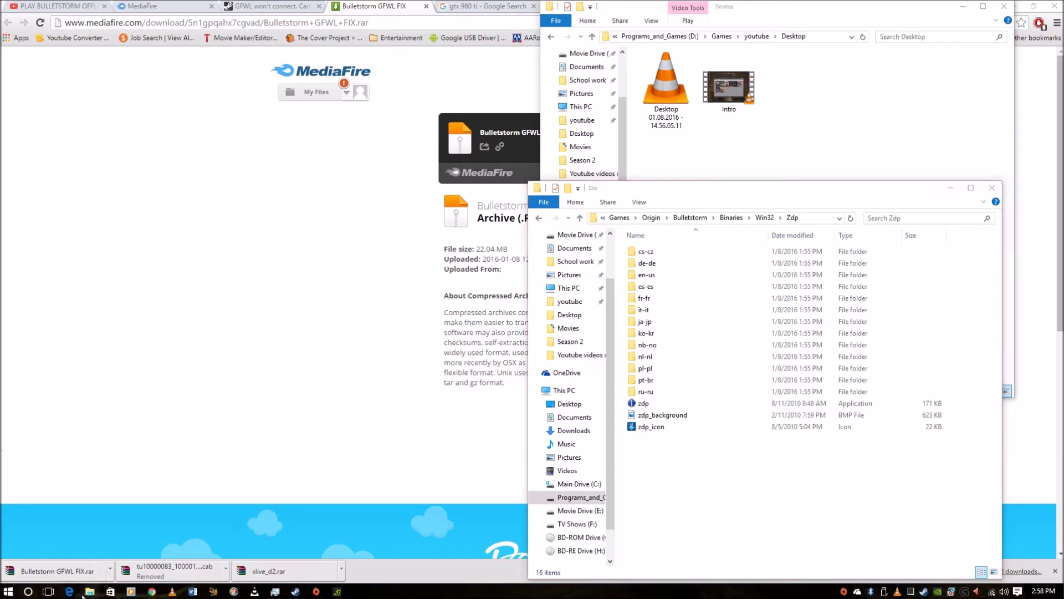
mouse_move(89, 590)
click(129, 547)
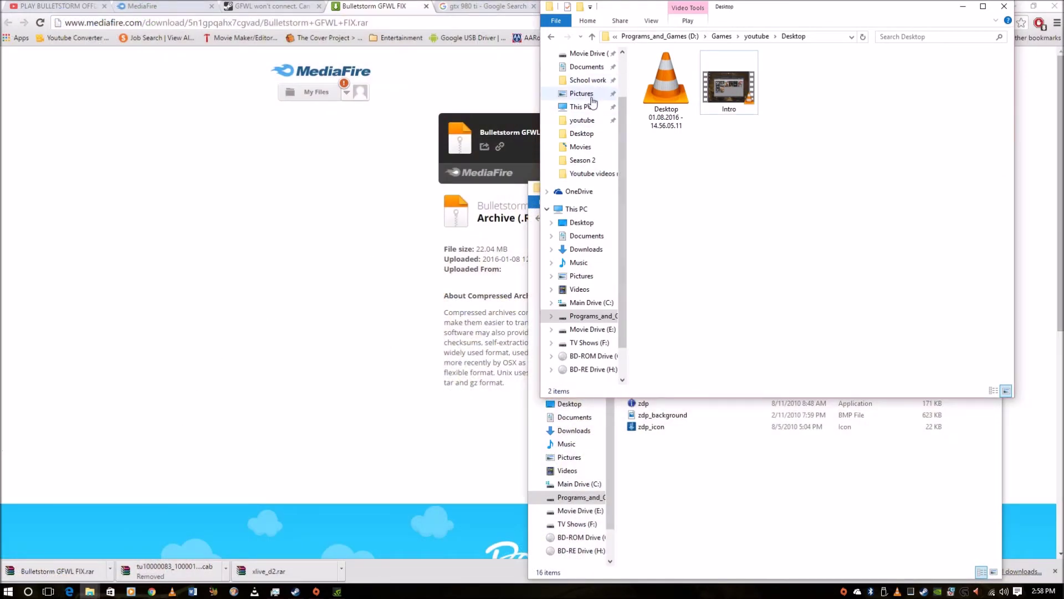
click(585, 252)
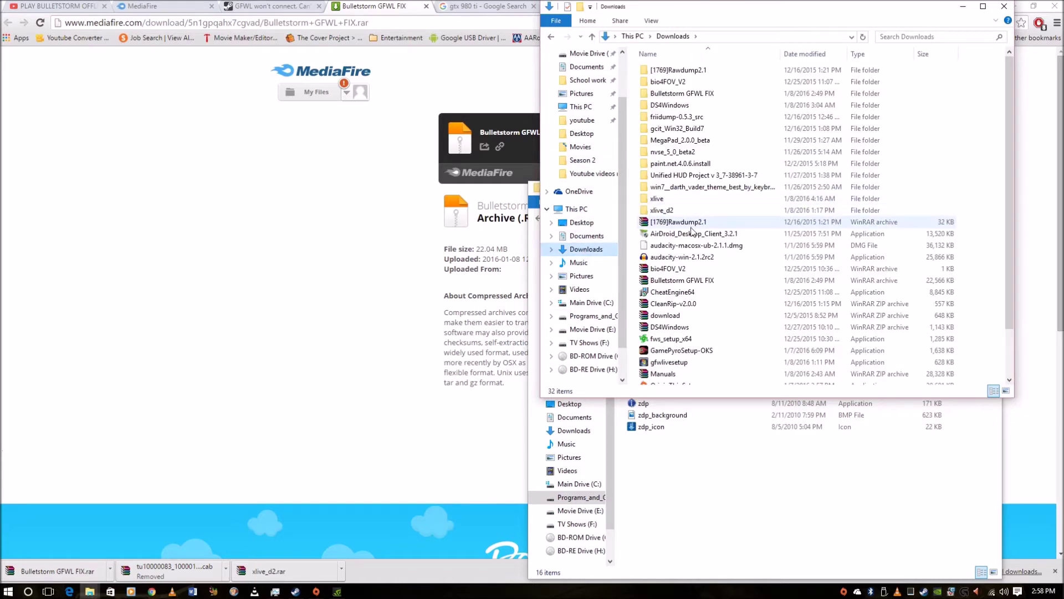
scroll(721, 333, down, 2)
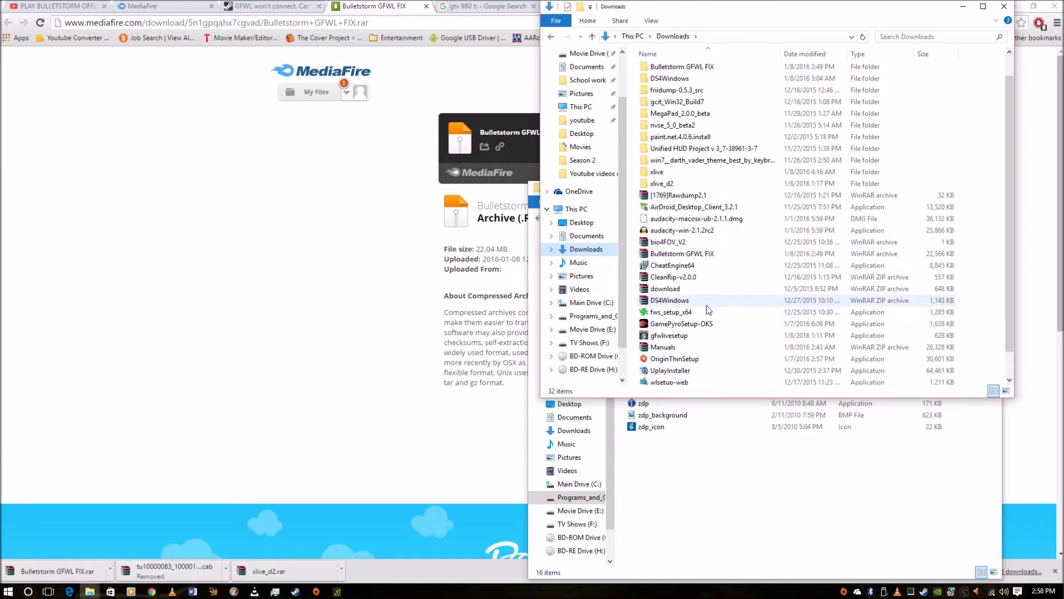
scroll(703, 318, up, 2)
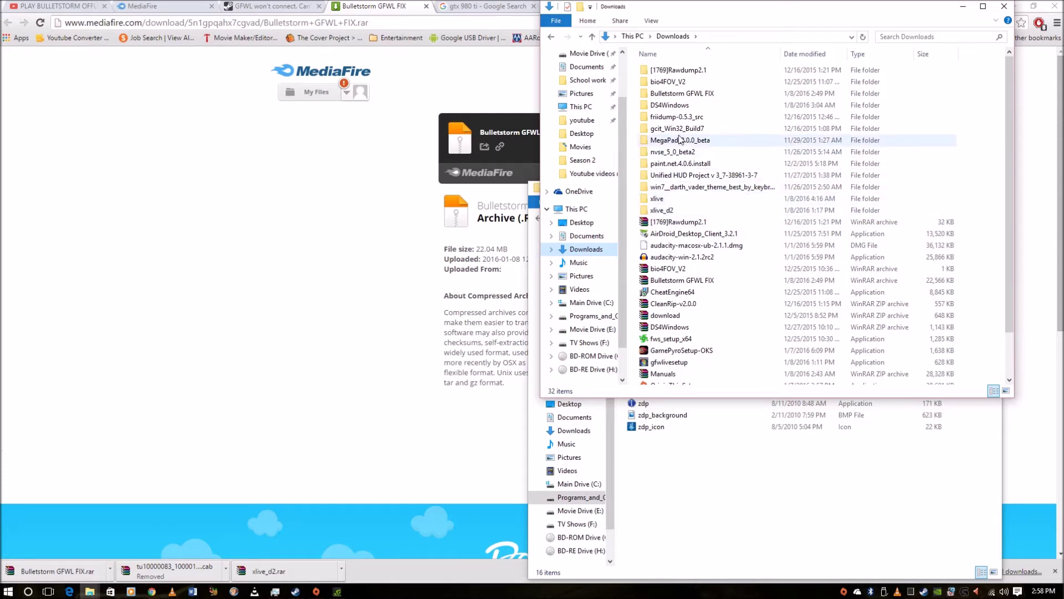
double_click(683, 94)
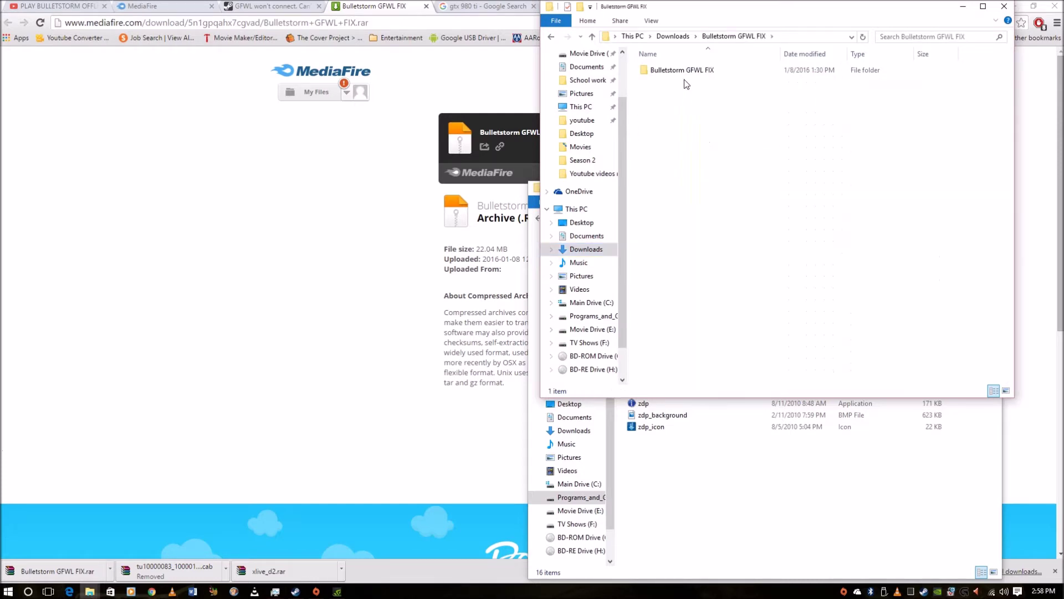
double_click(686, 71)
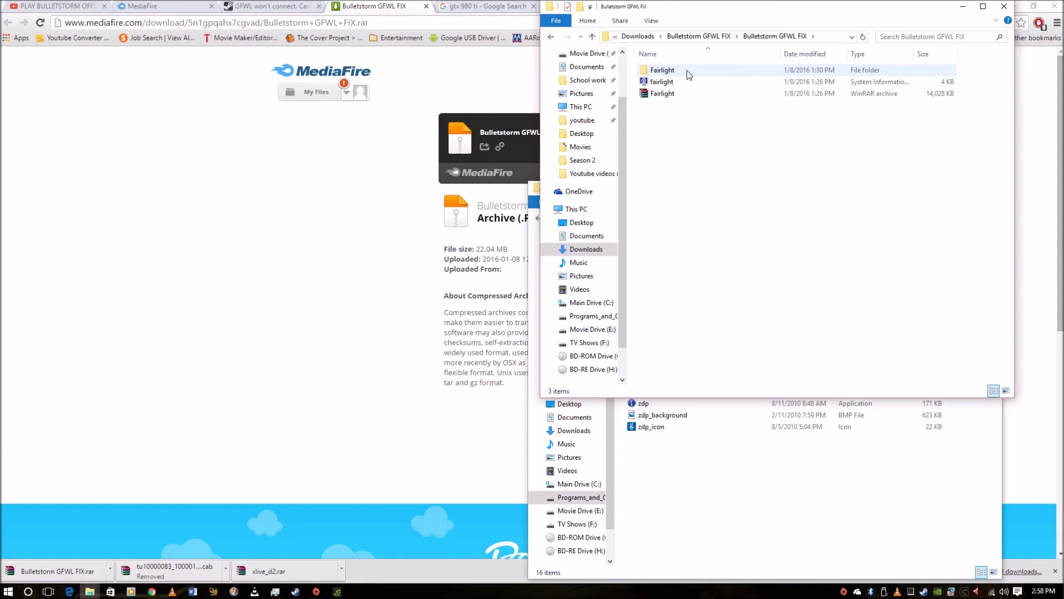
Step: Browse the Fairlight\Fairlight\Title Update folders, then return to the inner Bulletstorm GFWL FIX folder
double_click(657, 70)
click(656, 68)
double_click(656, 70)
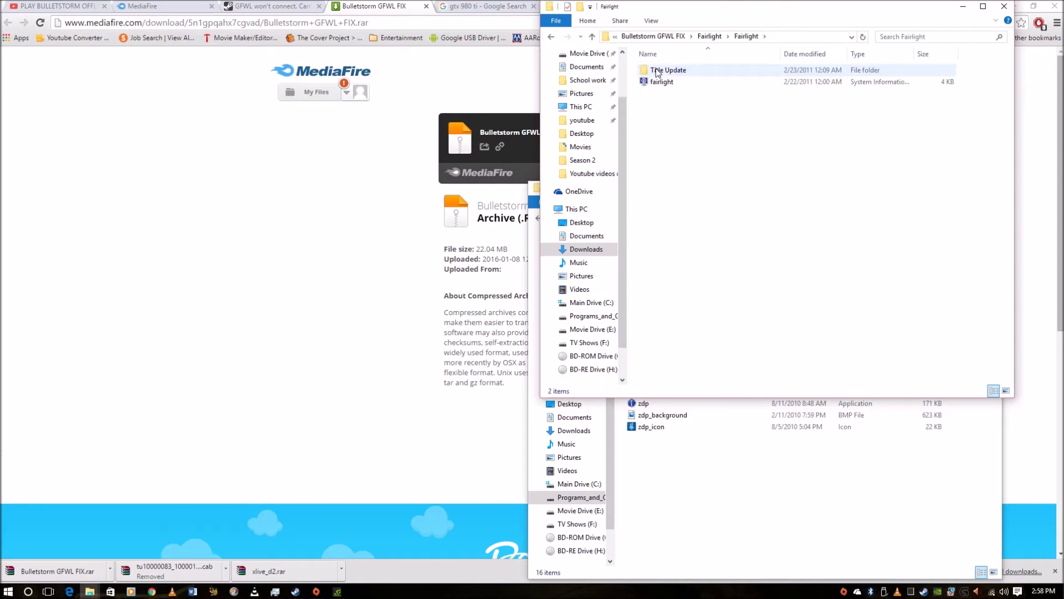
double_click(660, 70)
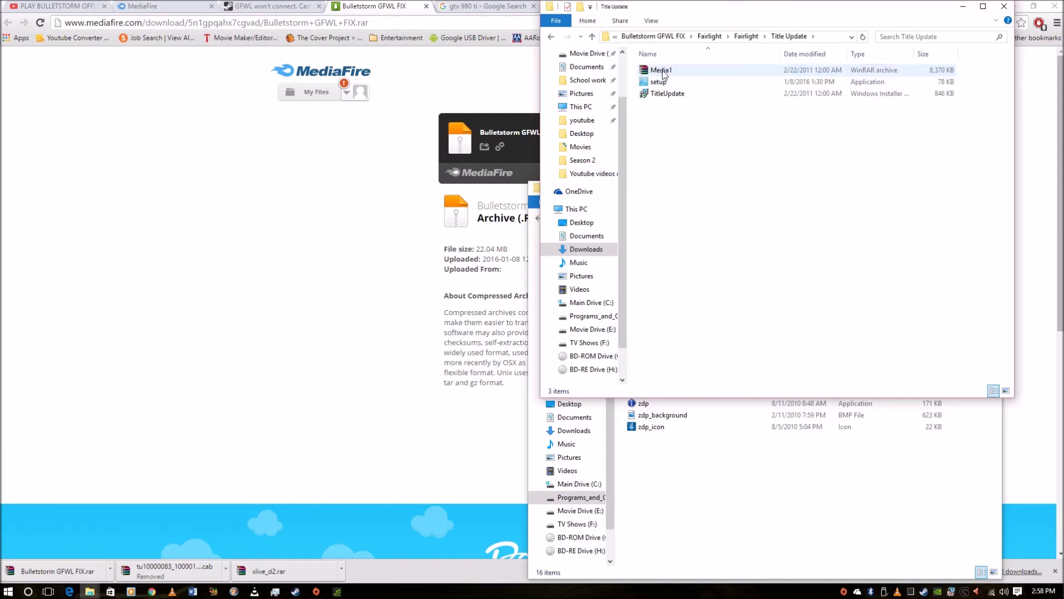
click(742, 37)
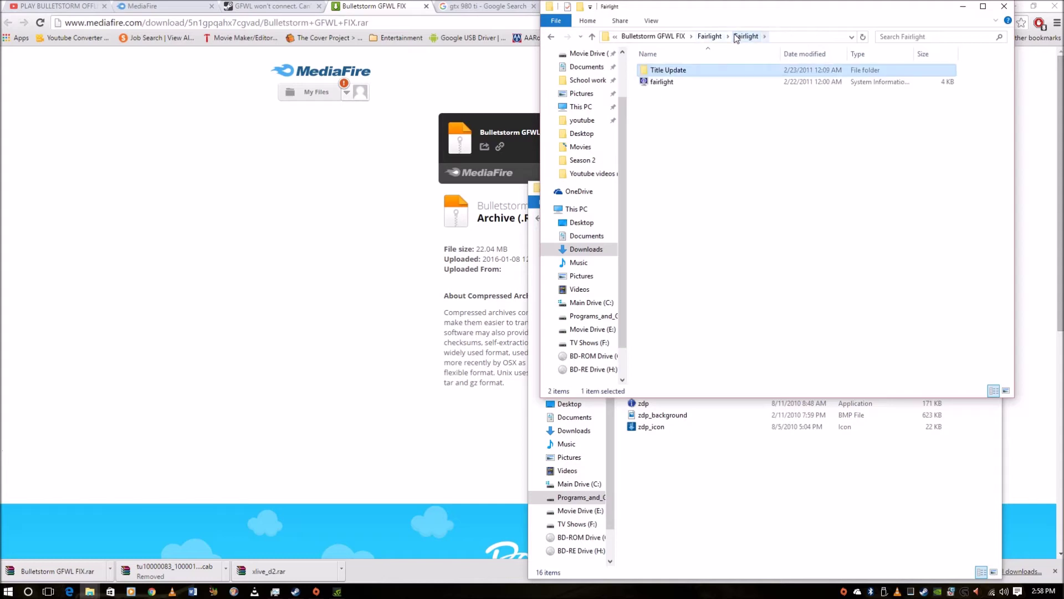
click(682, 38)
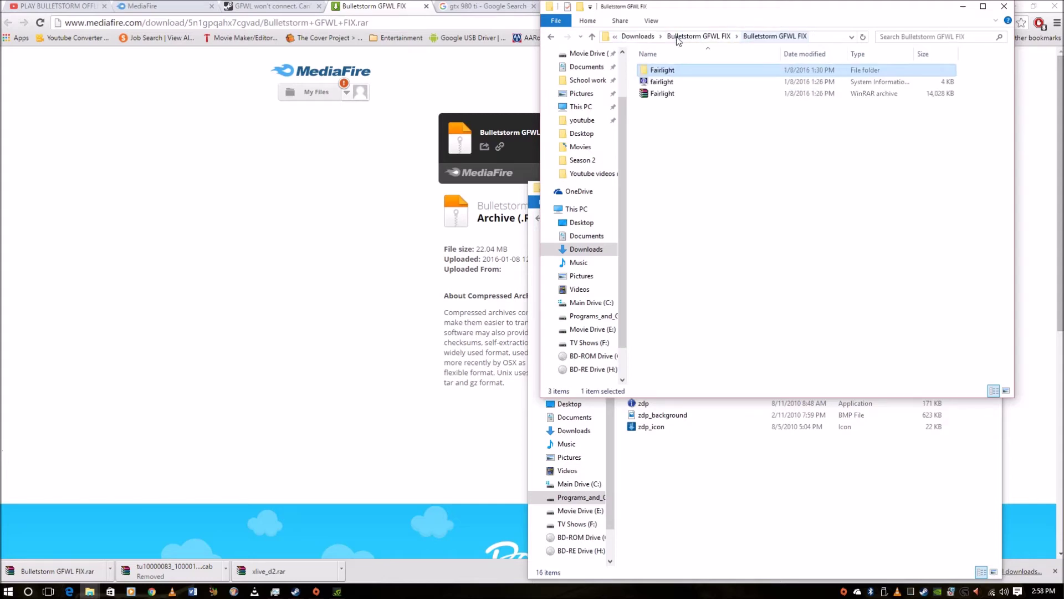
click(668, 95)
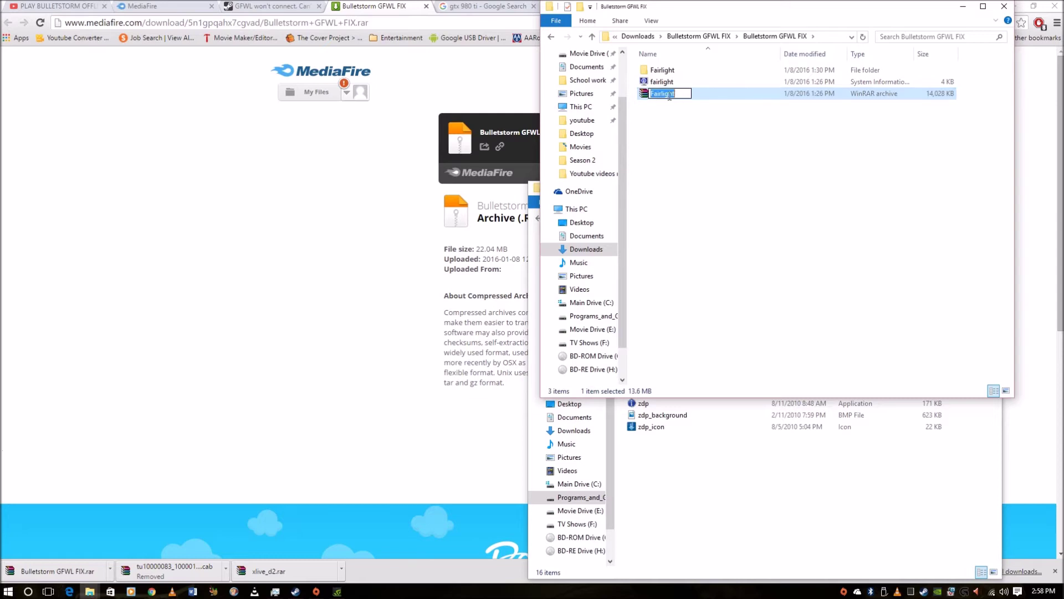
double_click(678, 71)
double_click(677, 72)
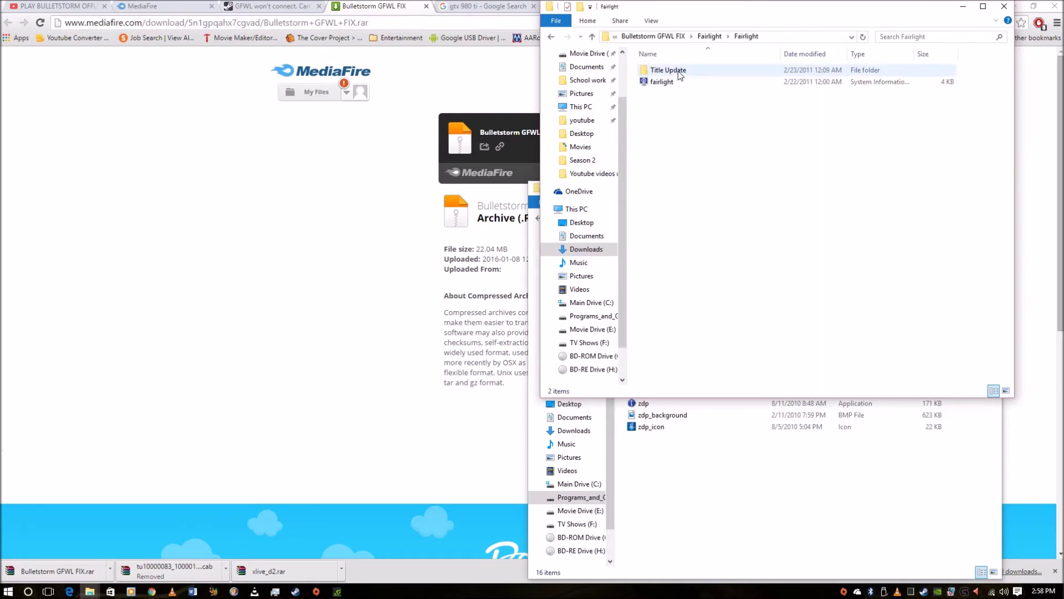
double_click(678, 69)
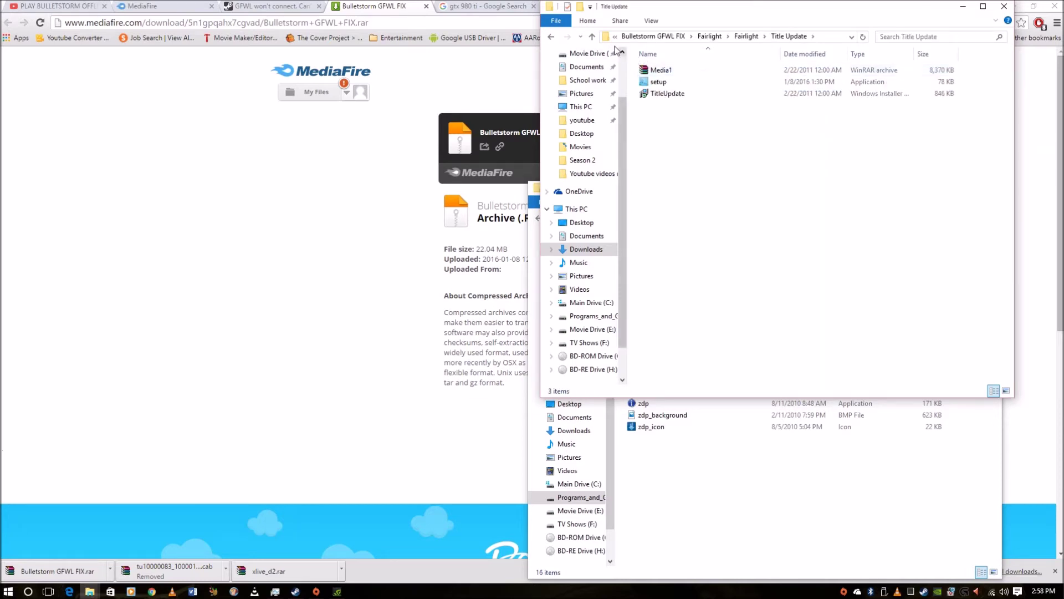
click(650, 36)
Step: Extract the Fairlight archive into its own folder and browse into its Title Update folder
right_click(680, 94)
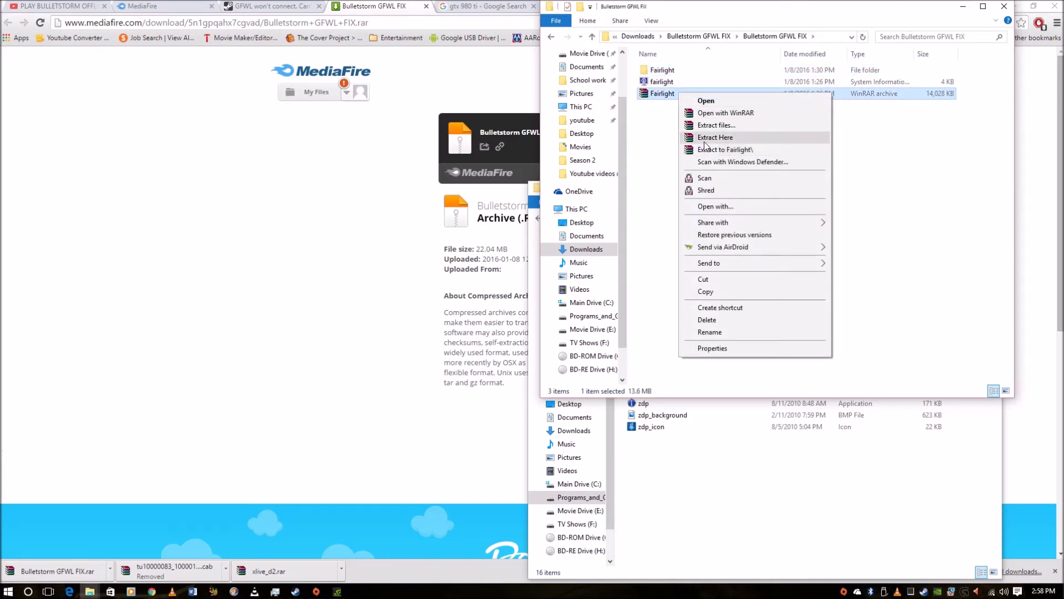
click(705, 151)
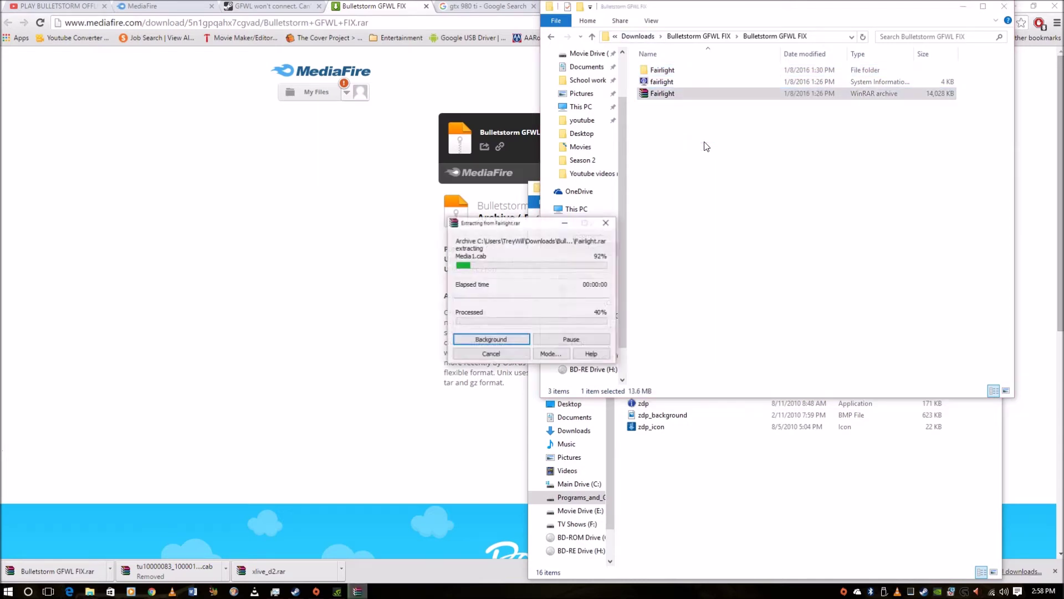
double_click(669, 71)
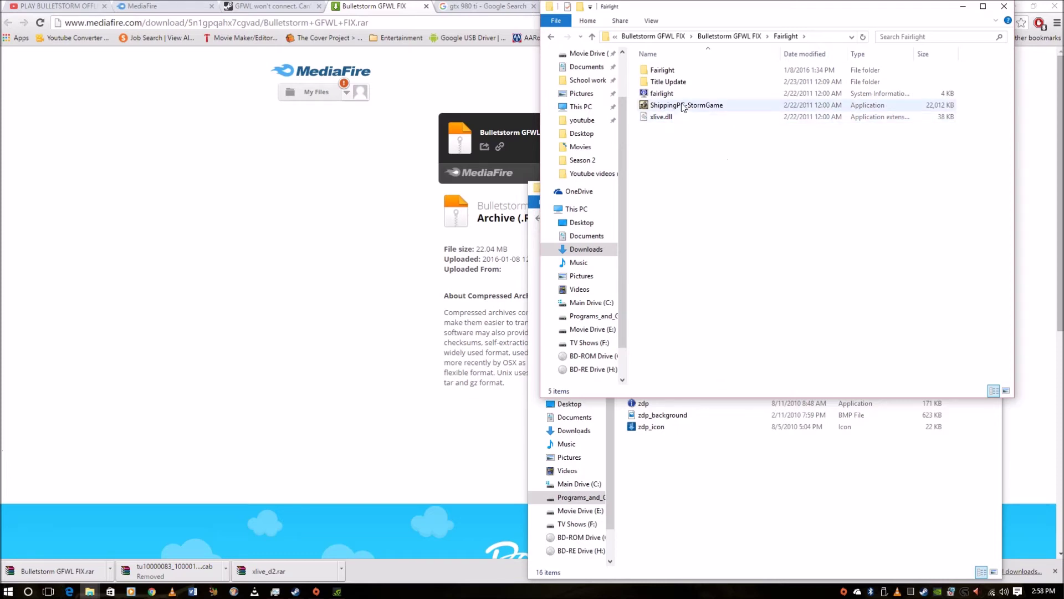
click(670, 118)
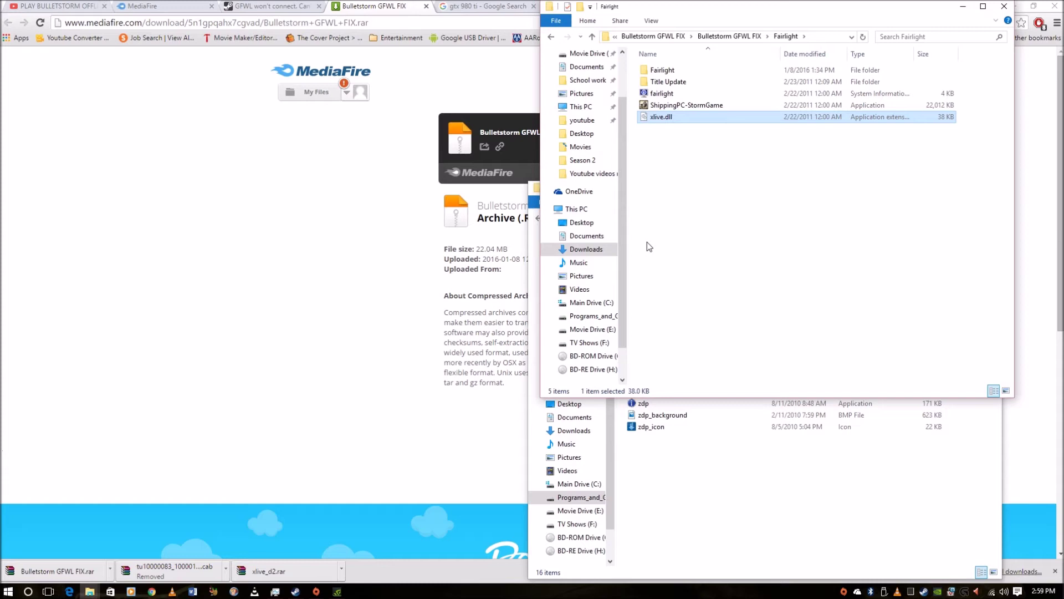
double_click(675, 81)
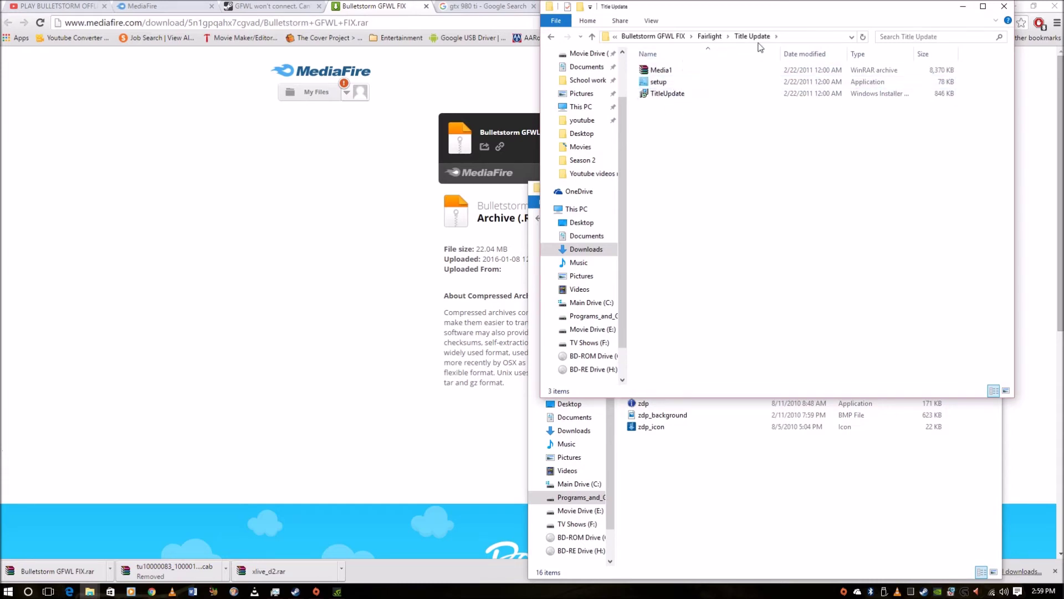
Step: Run the Title Update setup through UAC to Finish, then allow Bulletstorm's executable to start
double_click(660, 82)
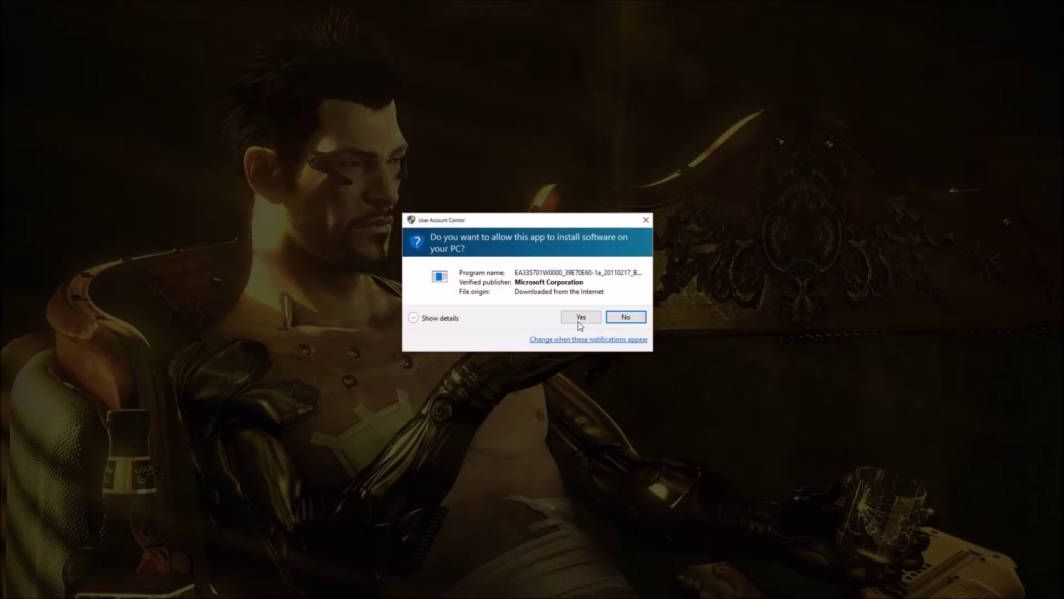
click(580, 324)
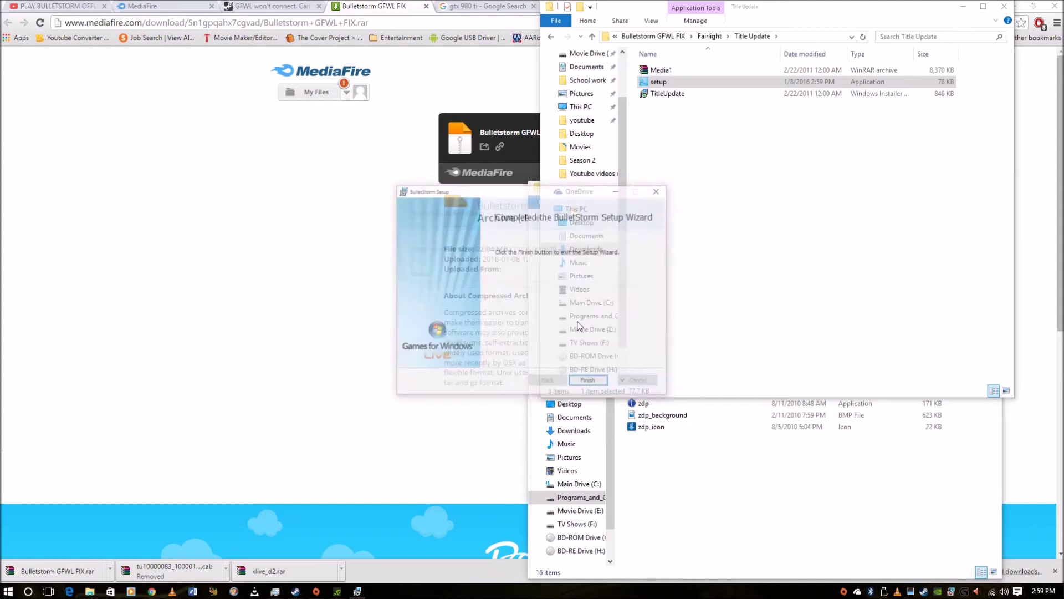
click(589, 382)
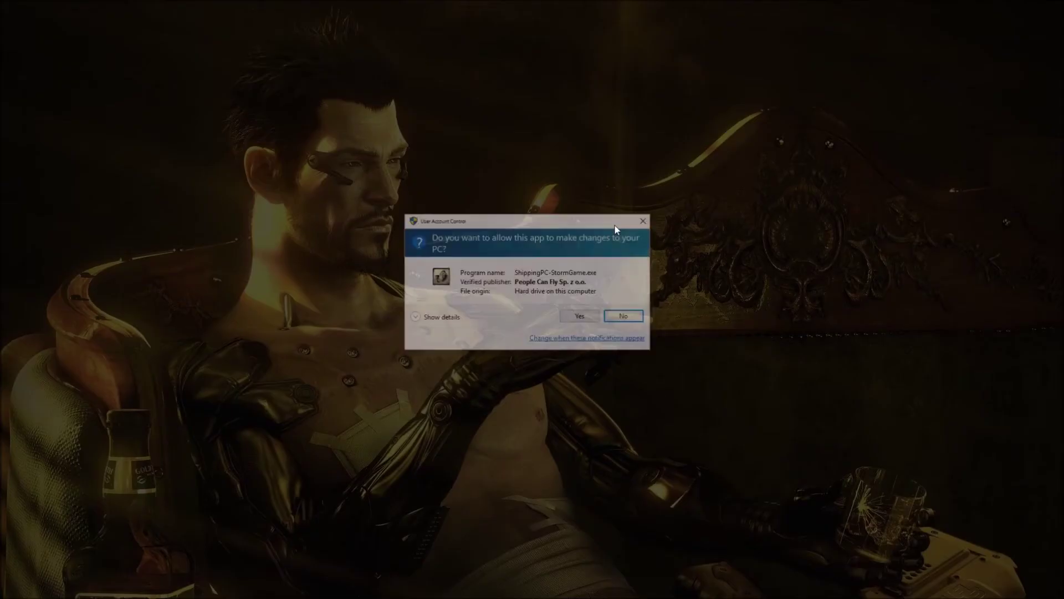
click(580, 316)
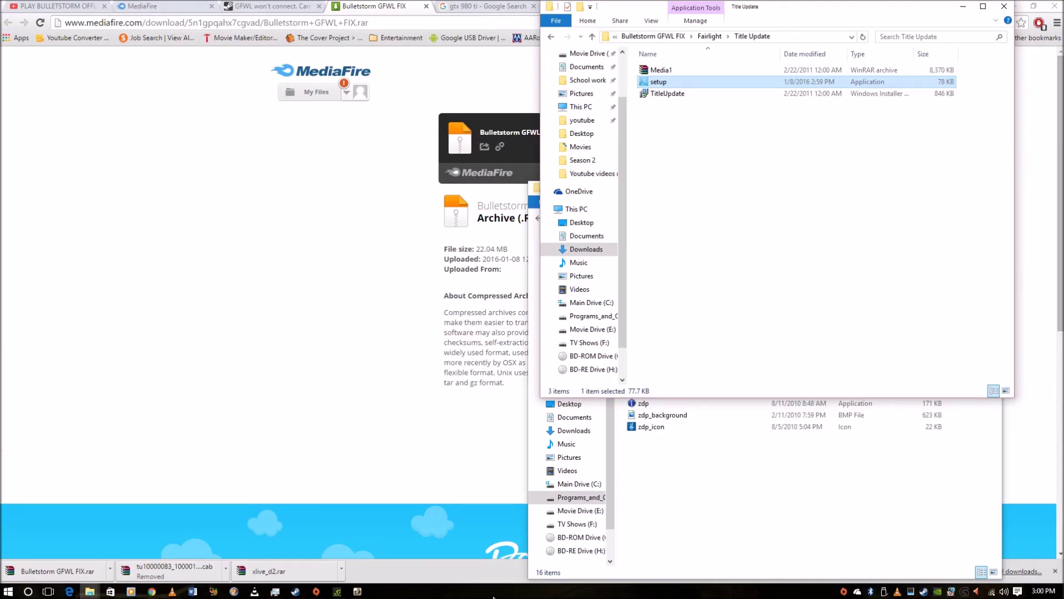
right_click(358, 591)
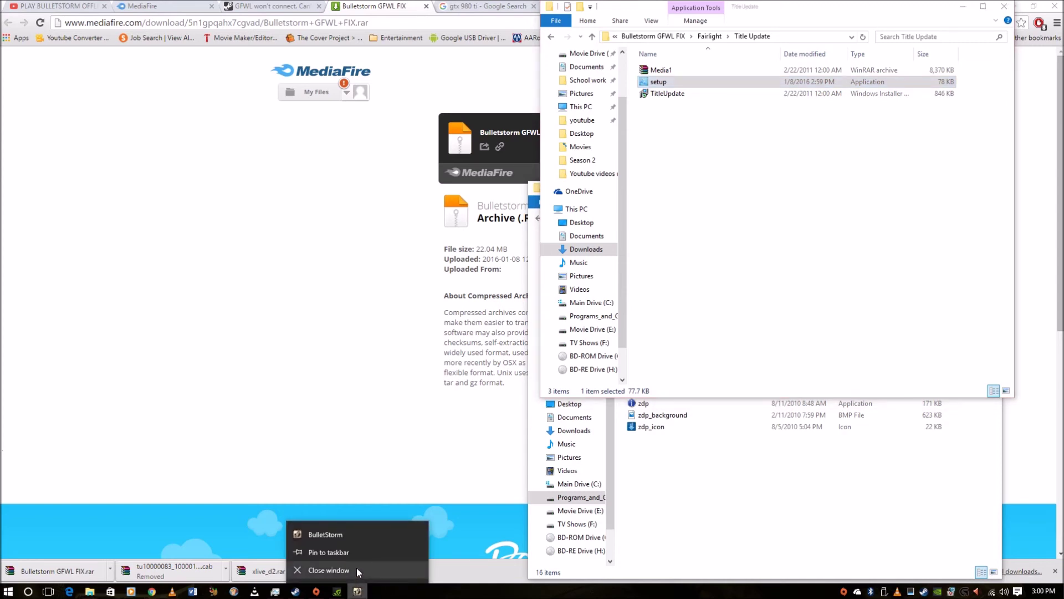
Step: Close Bulletstorm and copy ShippingPC-StormGame and xlive.dll into Binaries\Win32, replacing the originals
click(359, 573)
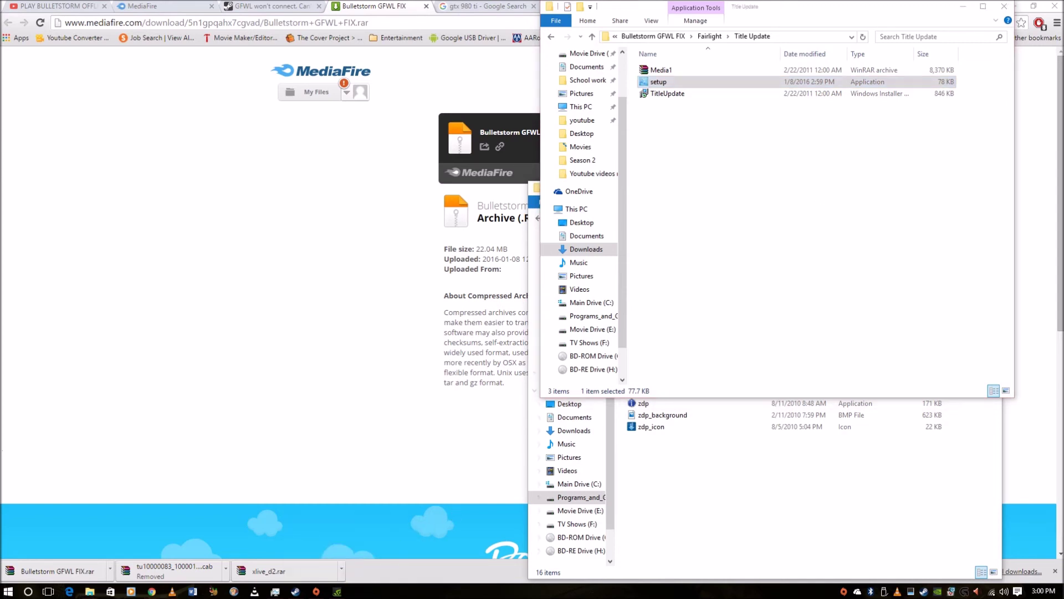
click(710, 36)
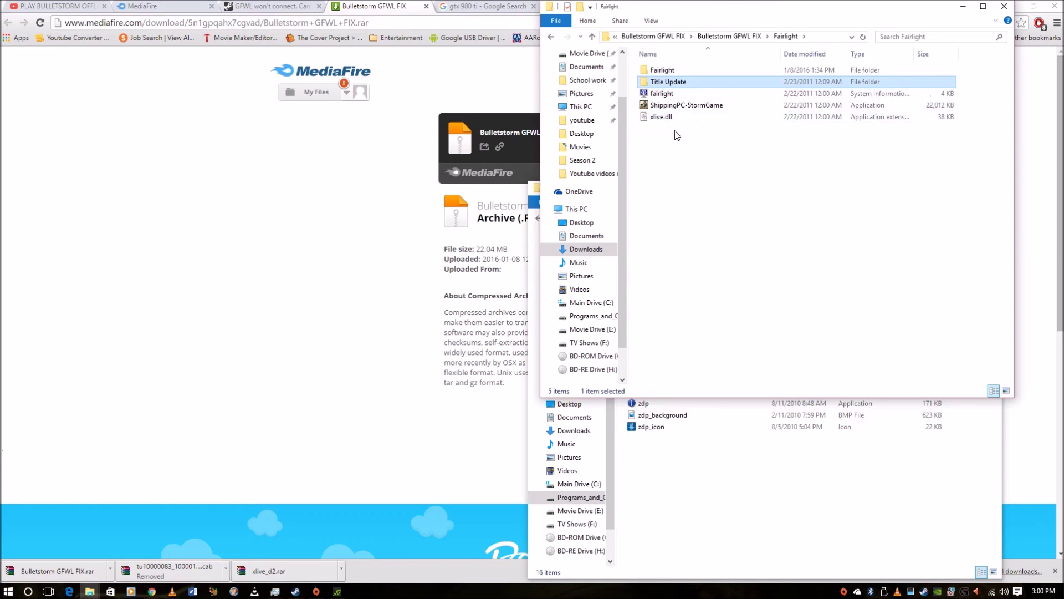
click(665, 116)
ctrl+click(664, 105)
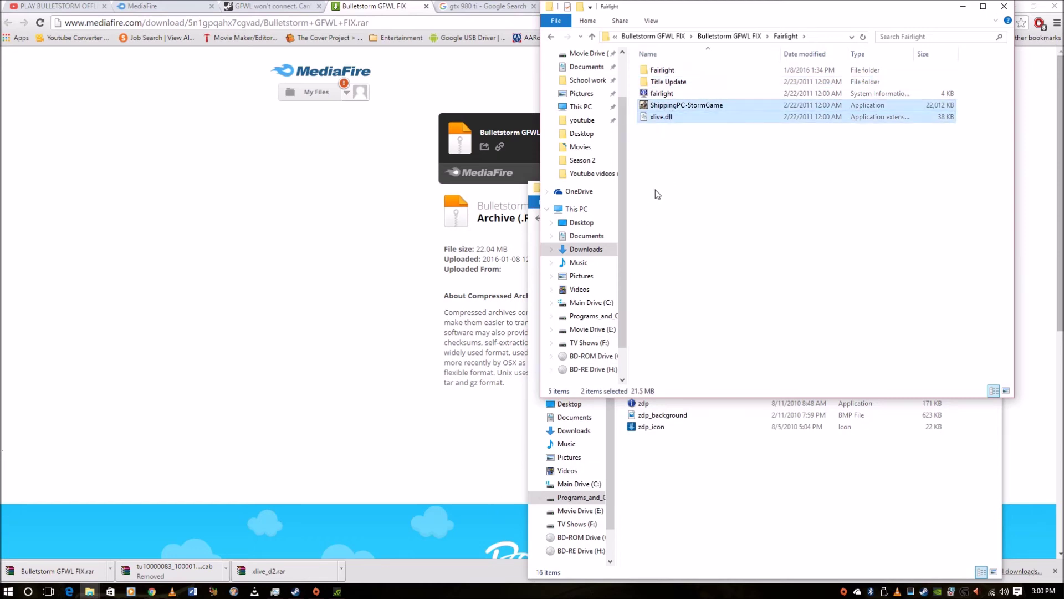
drag(671, 12, 196, 136)
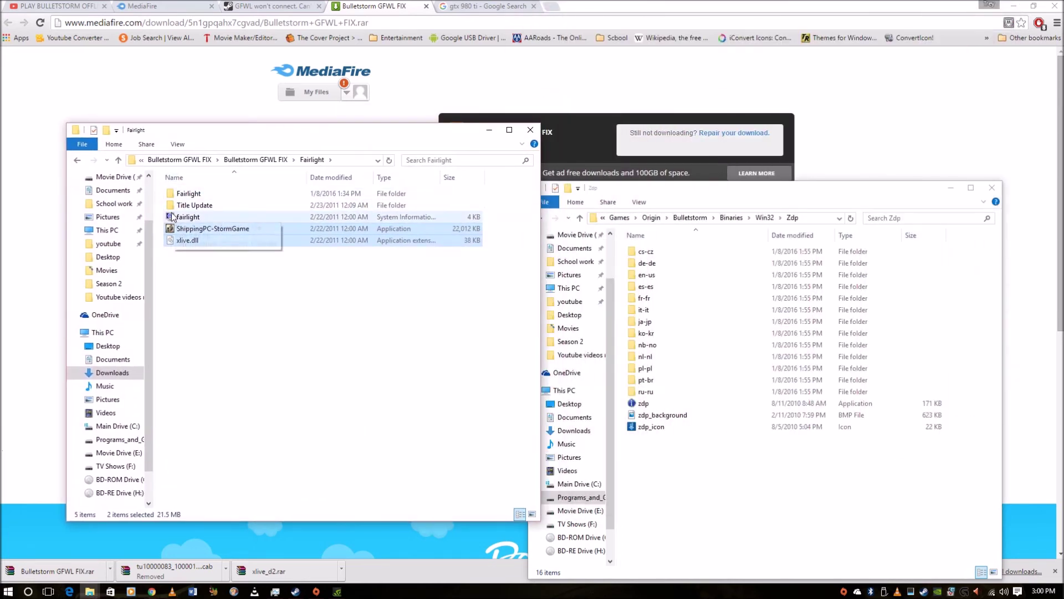
click(737, 218)
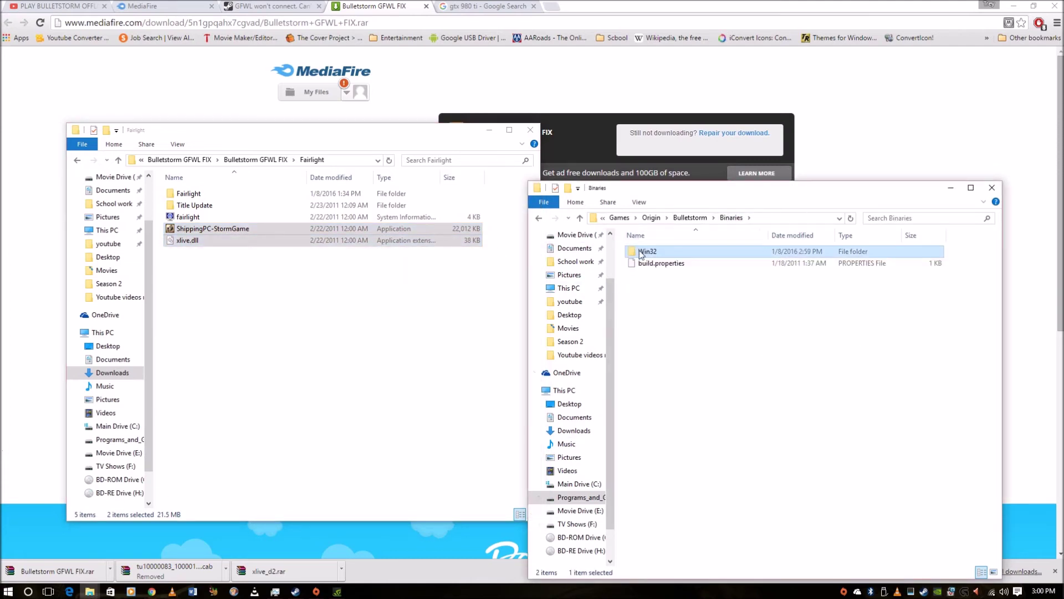
double_click(643, 252)
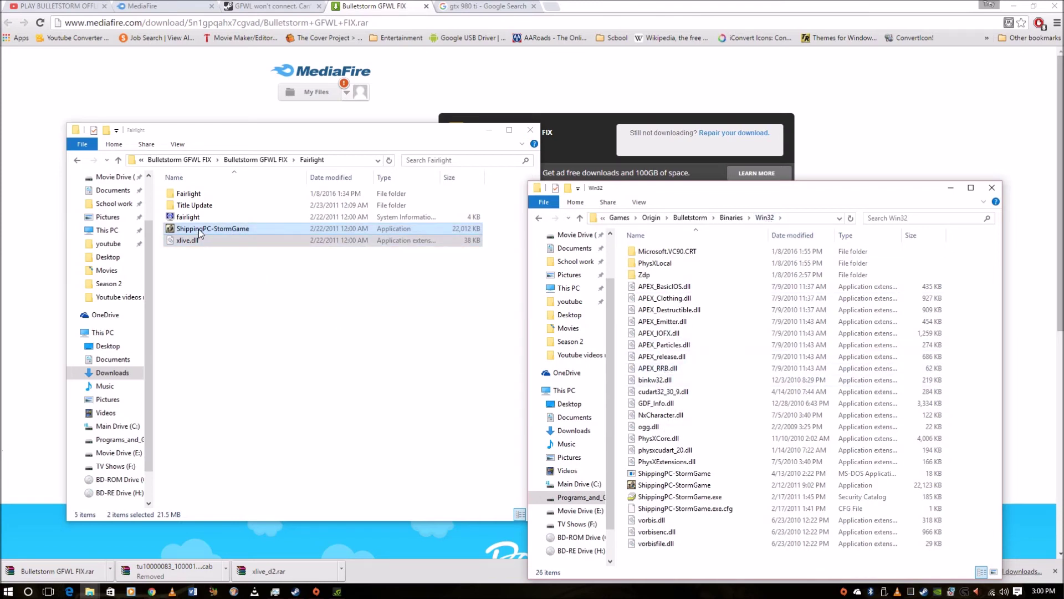
drag(199, 228, 979, 444)
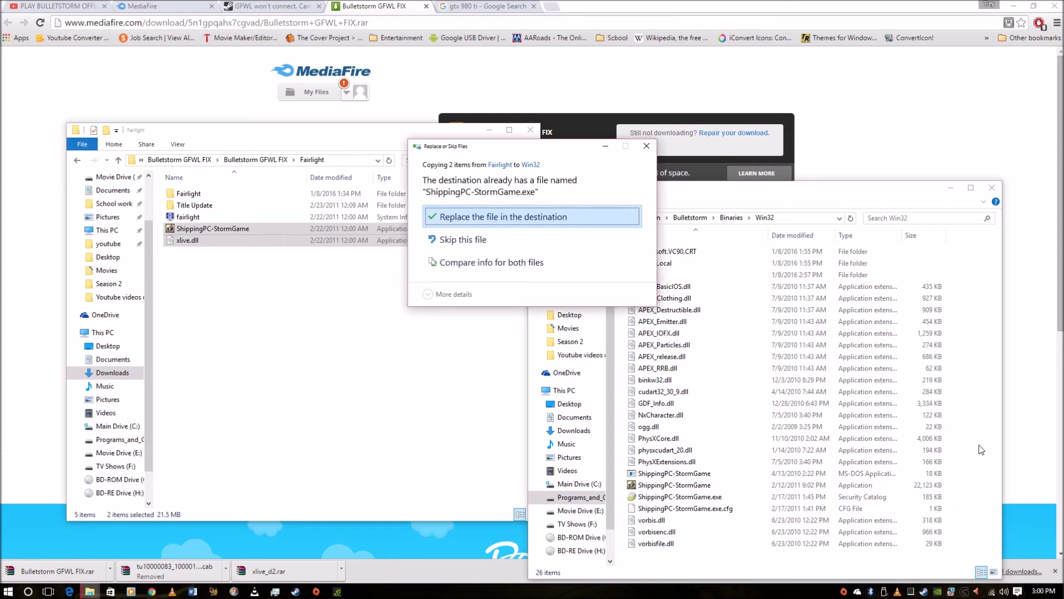
click(514, 218)
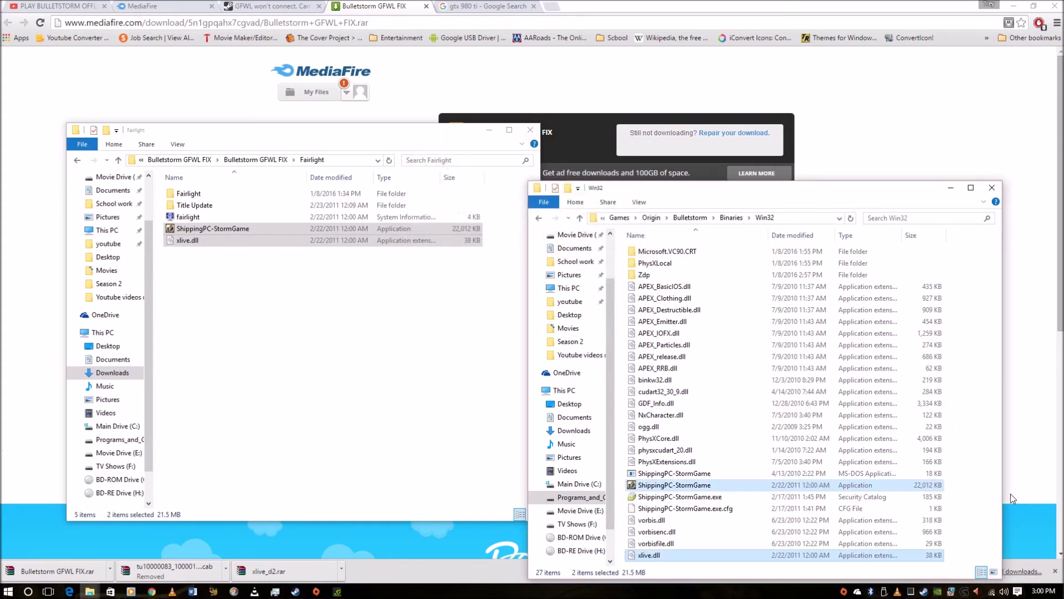
Step: Close the Win32 and both Fairlight Explorer windows and minimize Chrome to reveal Origin
click(992, 188)
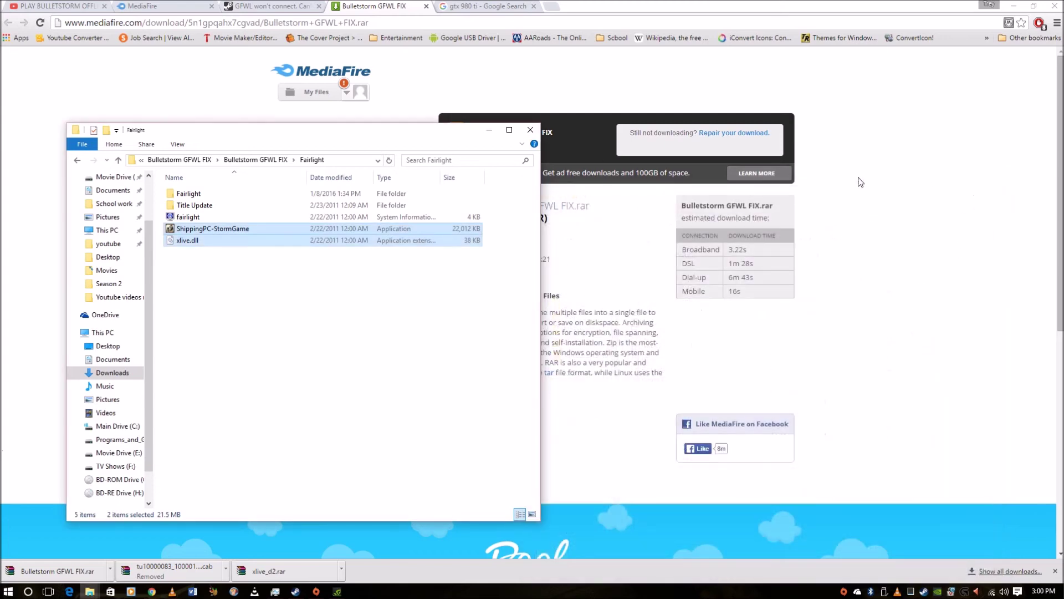
click(530, 129)
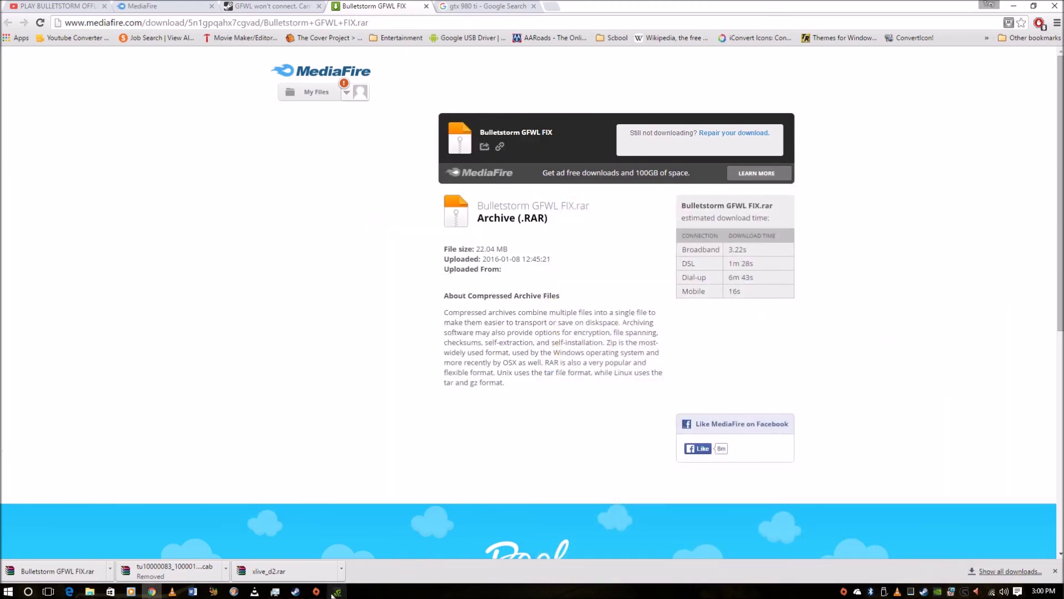
mouse_move(93, 593)
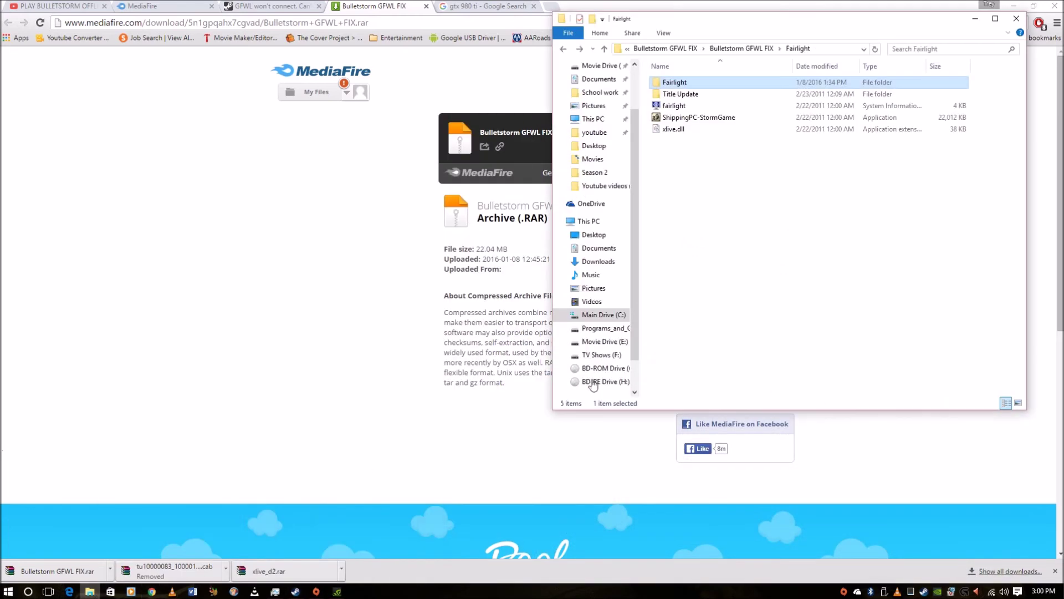
click(1017, 18)
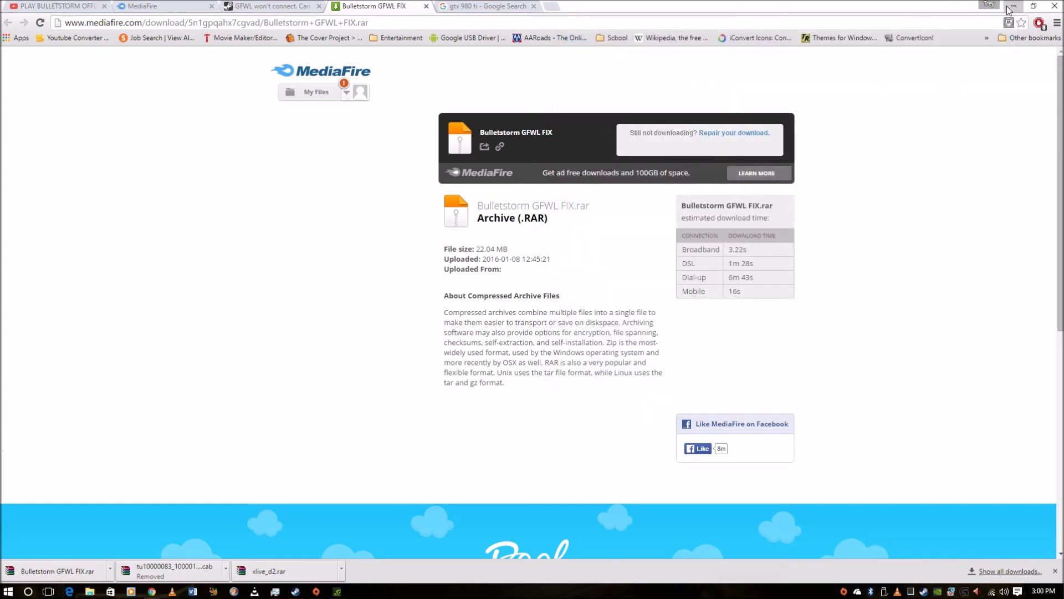
click(1012, 6)
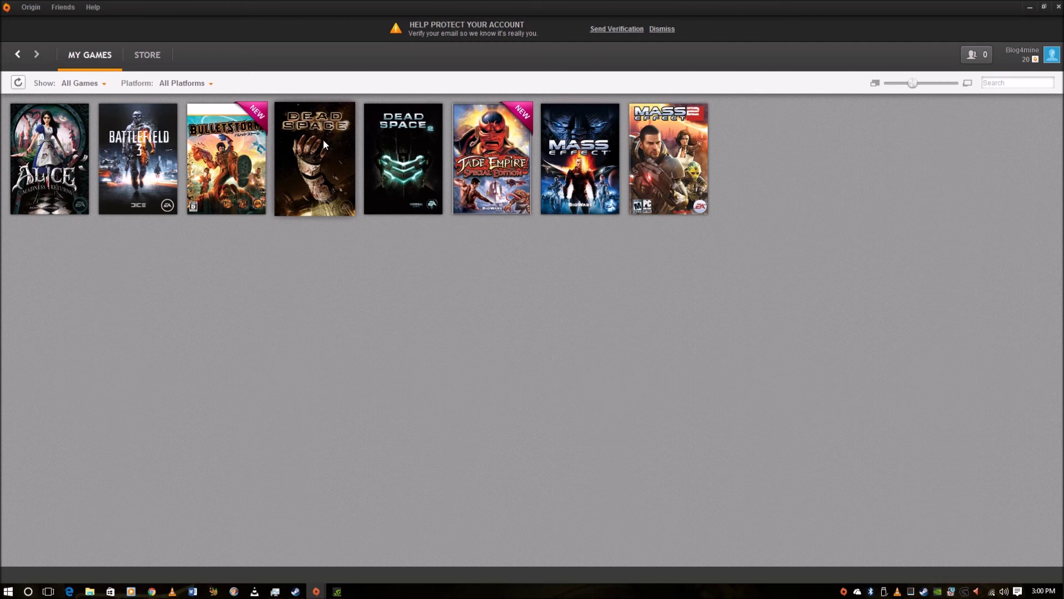
Step: Launch Bulletstorm with Play from its right-click menu in Origin's My Games
right_click(255, 159)
click(262, 166)
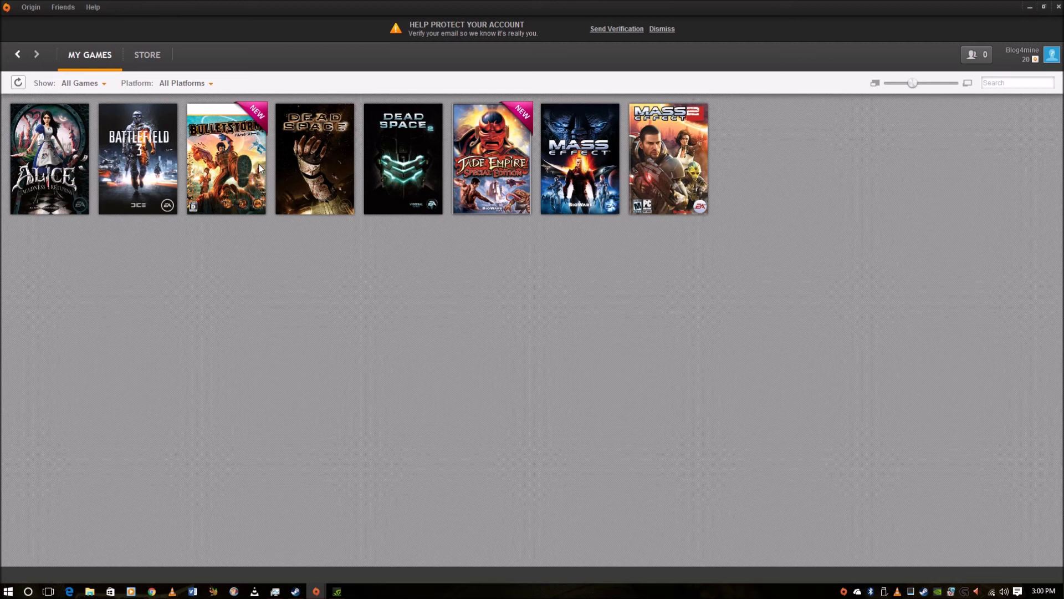
mouse_move(260, 168)
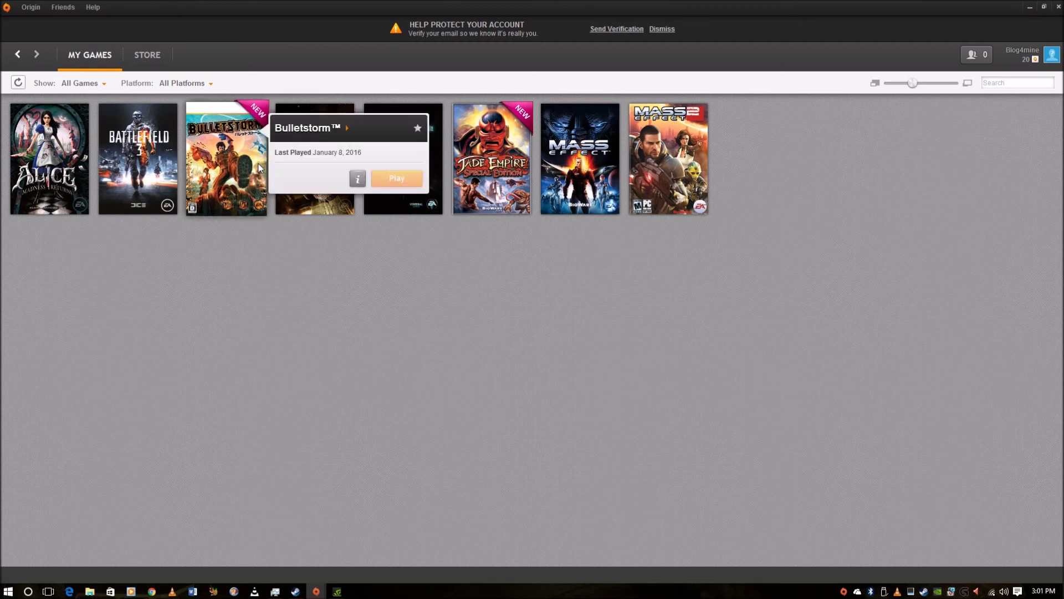